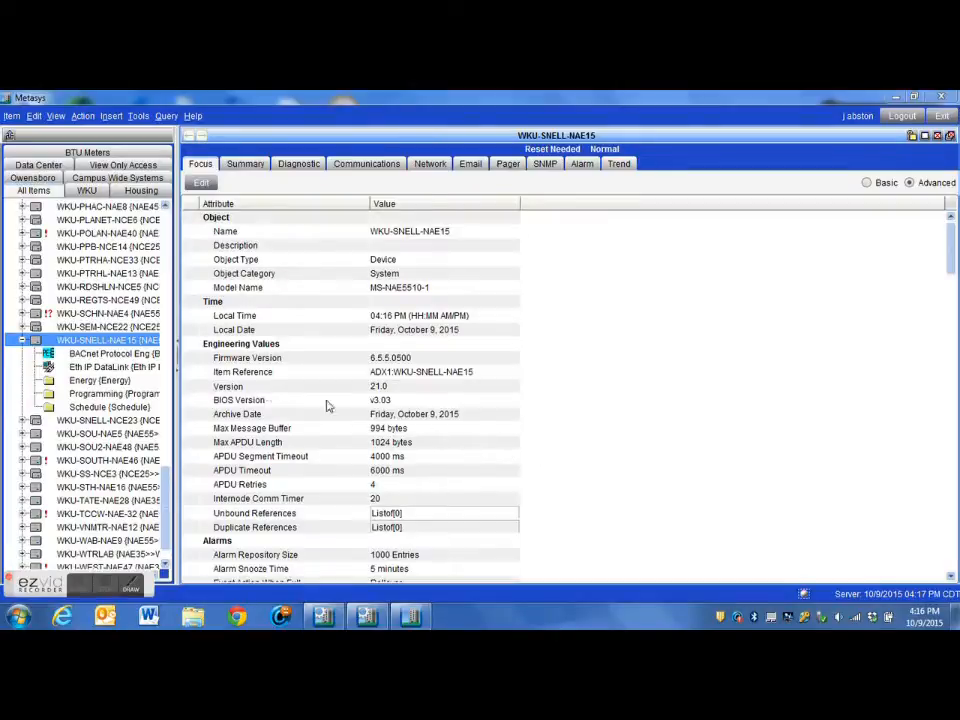
- Close the open device view, then re-expand WKU-SNELL-NAE15 in the live Metasys site and display its details
click(22, 341)
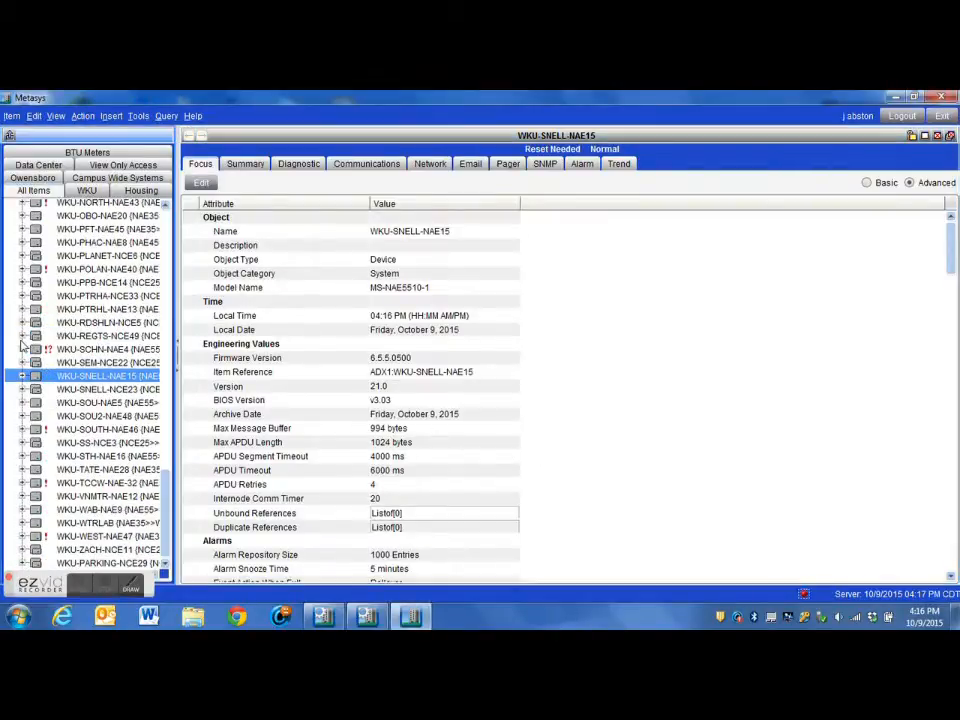
click(950, 135)
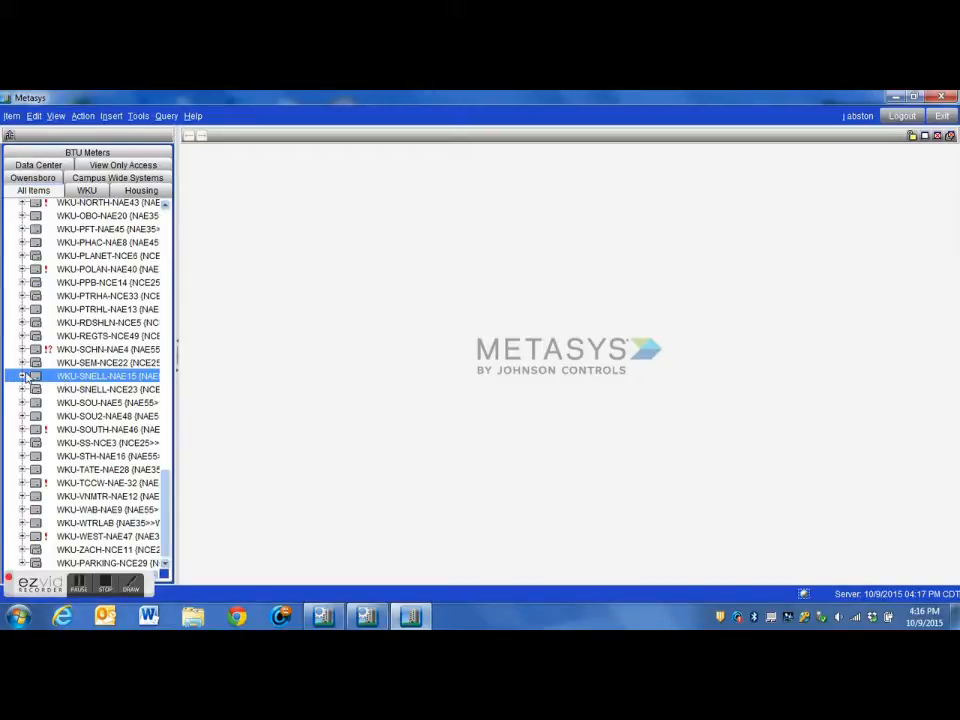
click(22, 376)
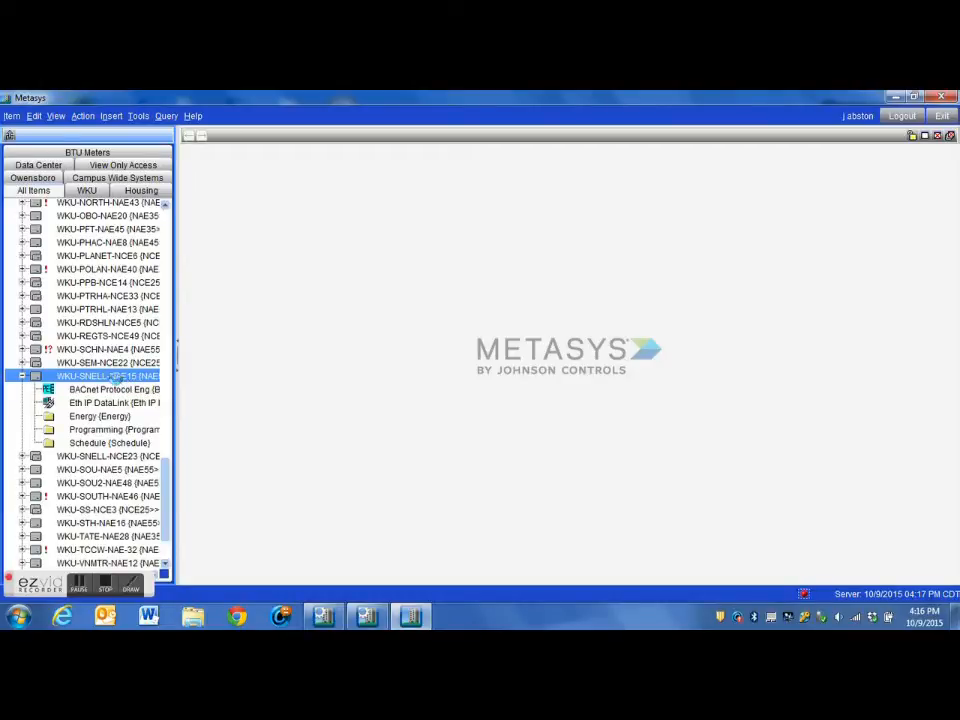
double_click(115, 376)
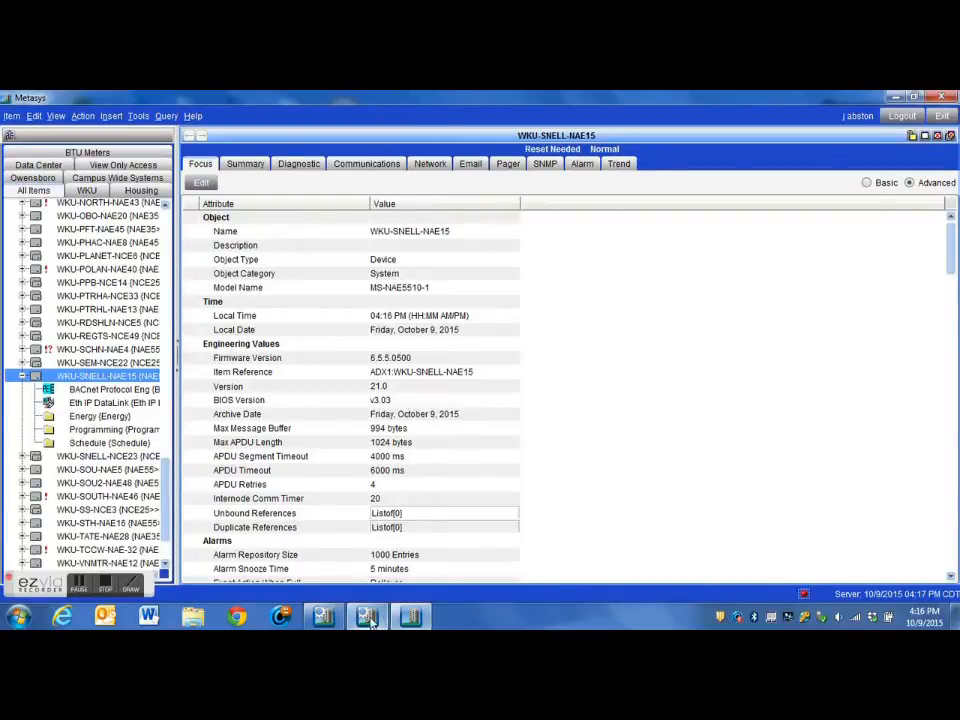
- Switch to the Metasys System Configuration Tool and maximize its window
mouse_move(335, 617)
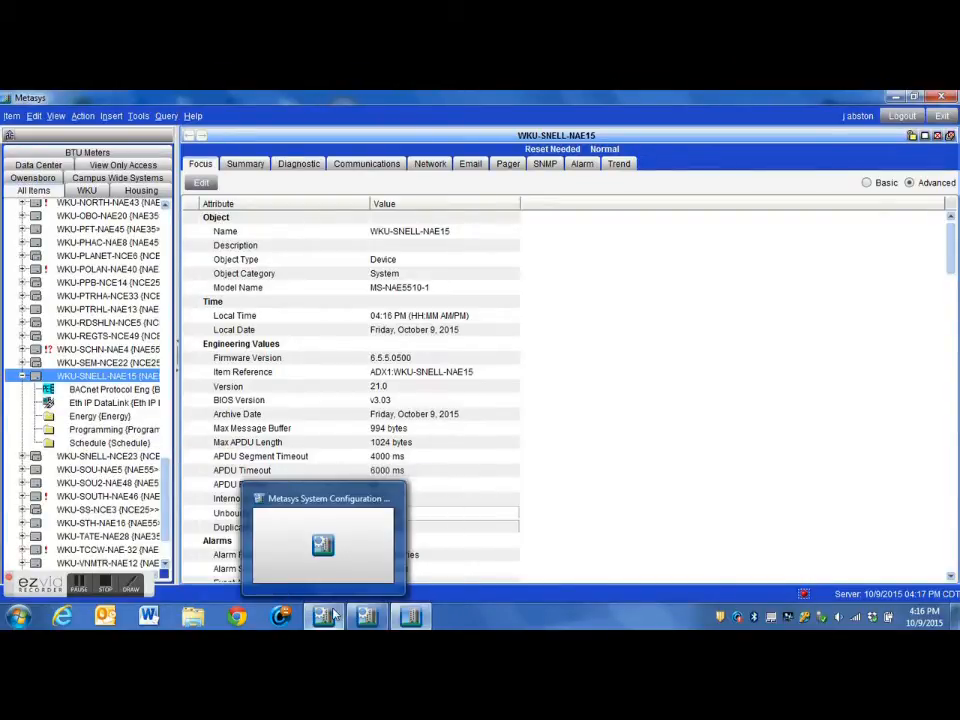
click(335, 617)
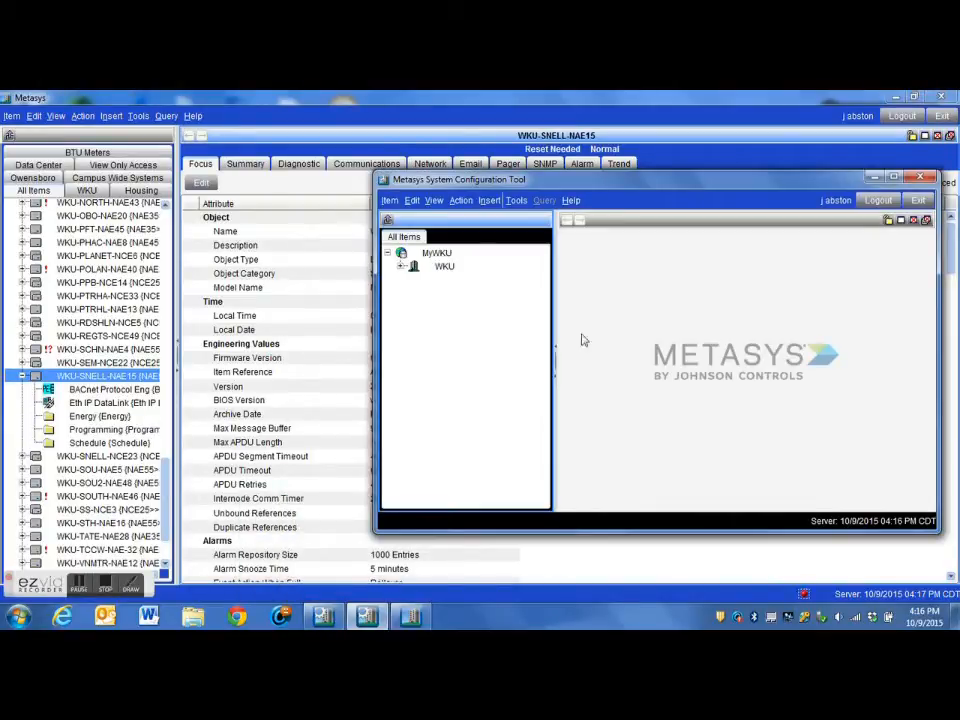
drag(692, 181, 569, 110)
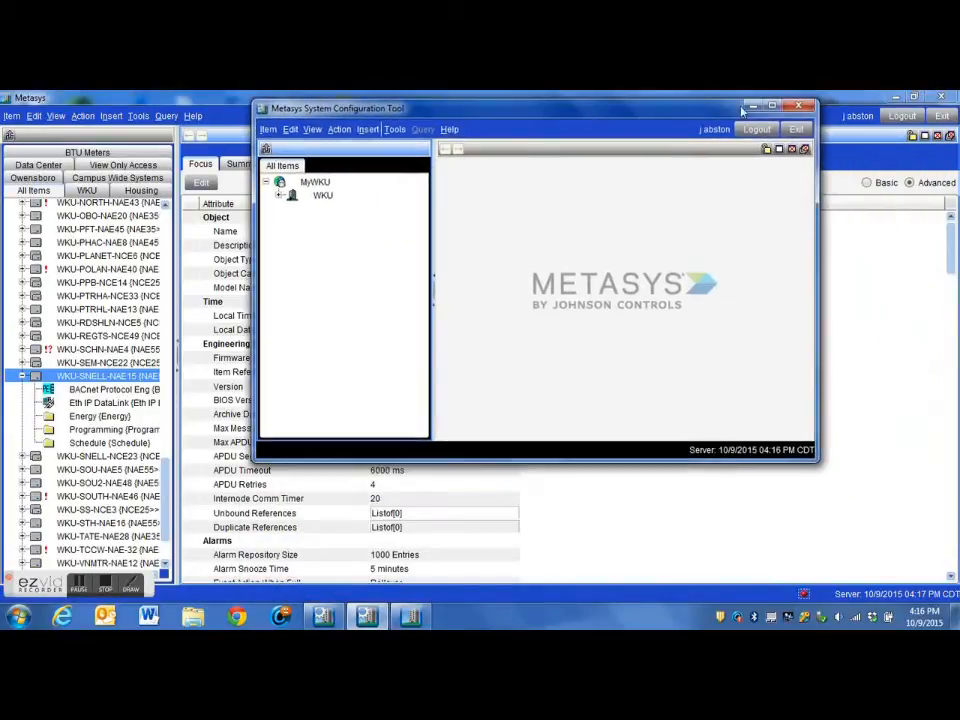
click(772, 105)
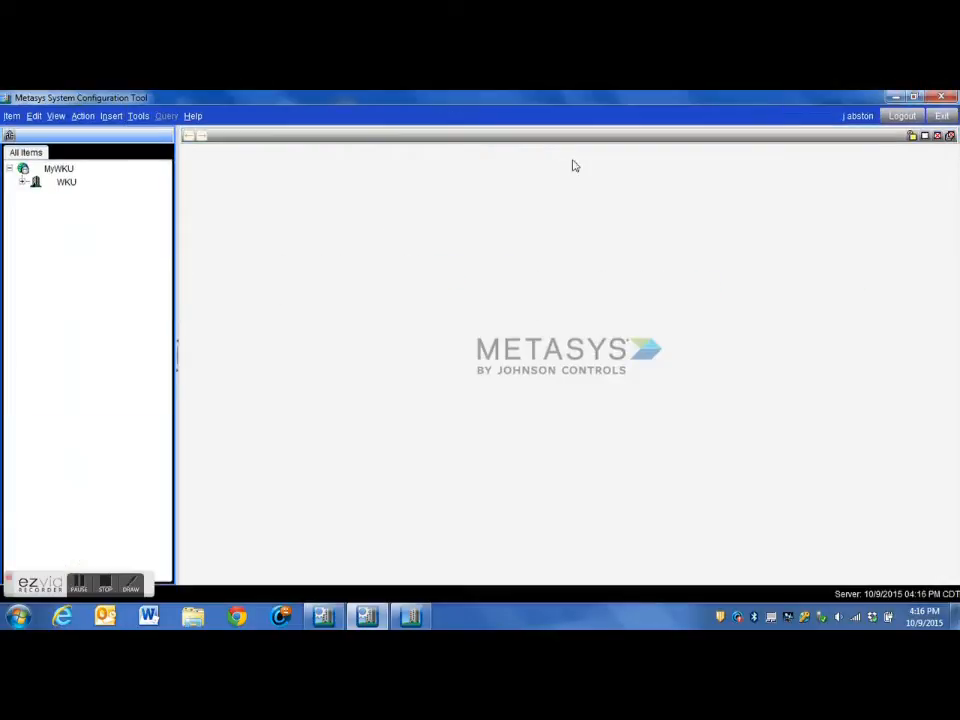
- Expand the WKU site in the archive's widened navigation tree and open the WKU-SNELL-NAE15 device
click(22, 182)
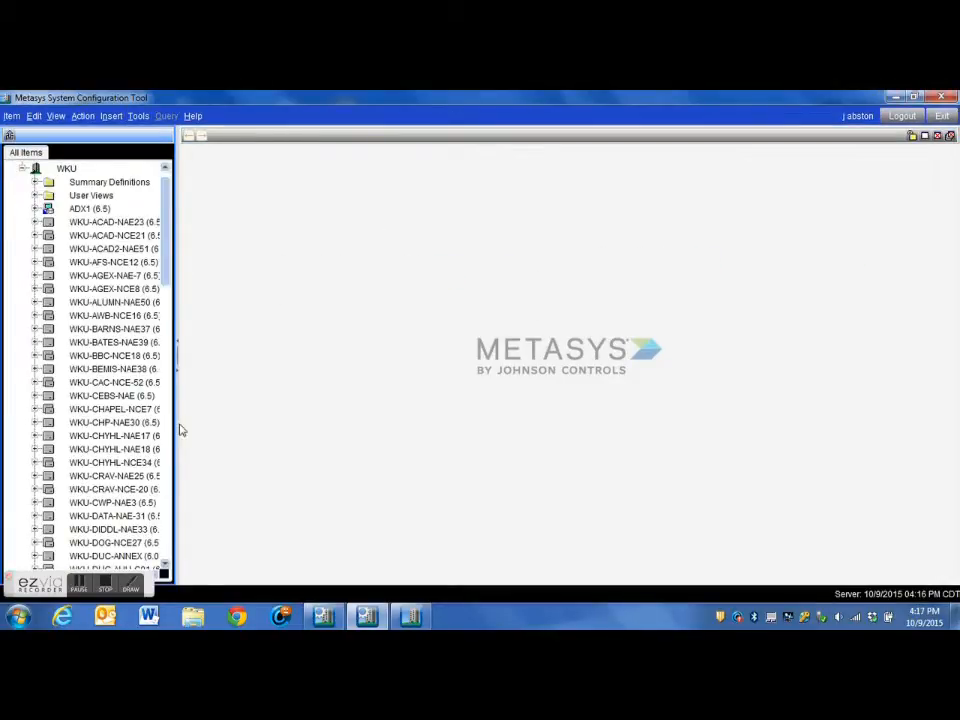
drag(178, 422, 259, 436)
scroll(217, 456, down, 4)
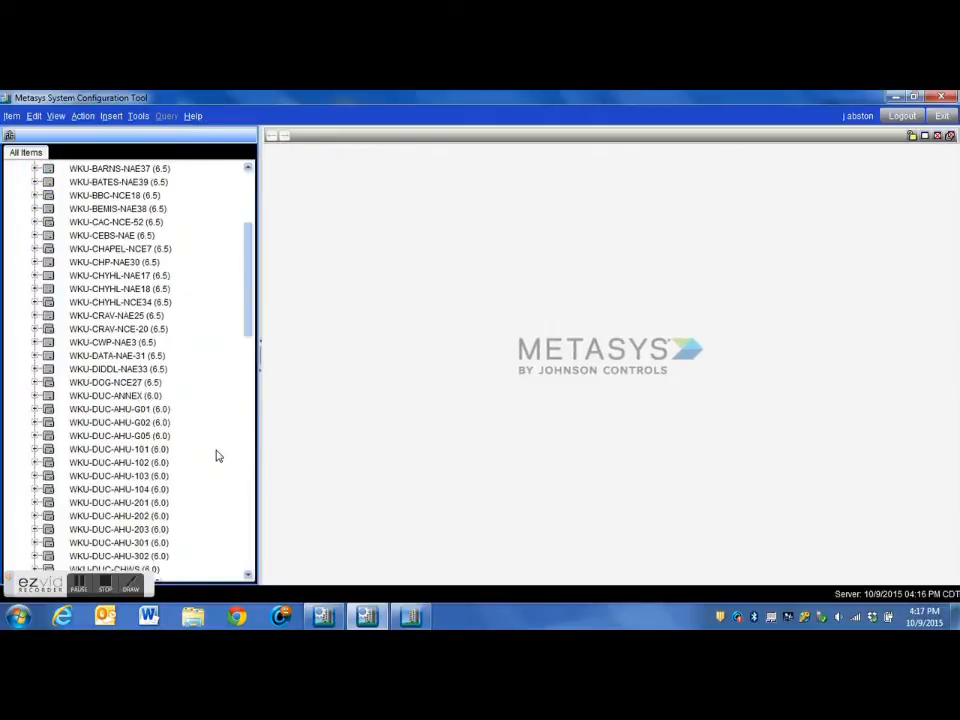
scroll(217, 456, down, 5)
scroll(219, 456, down, 4)
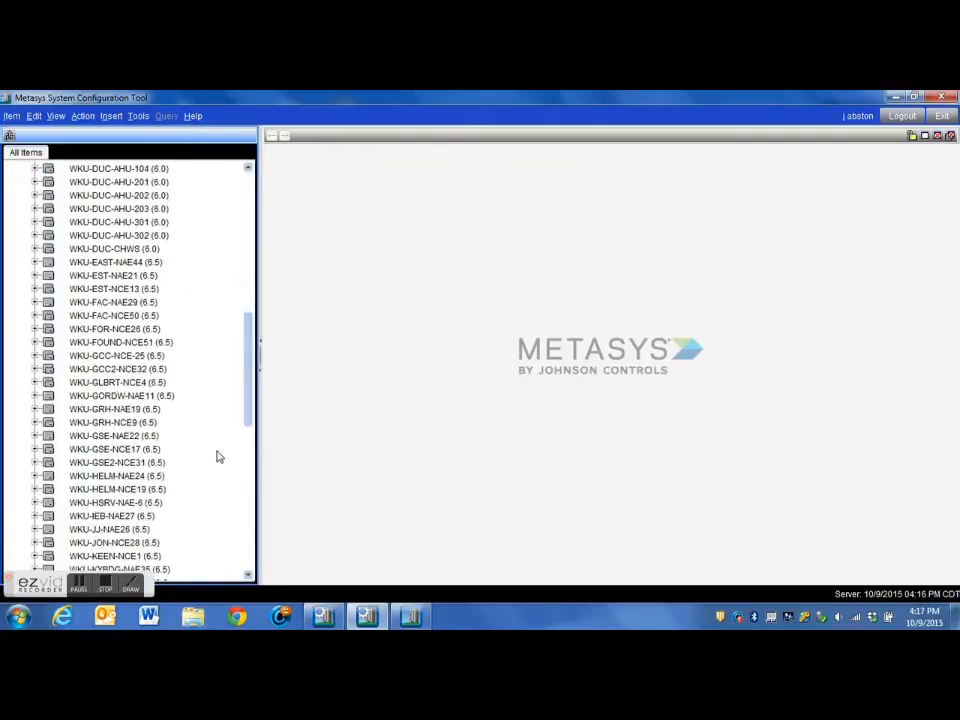
scroll(219, 456, down, 7)
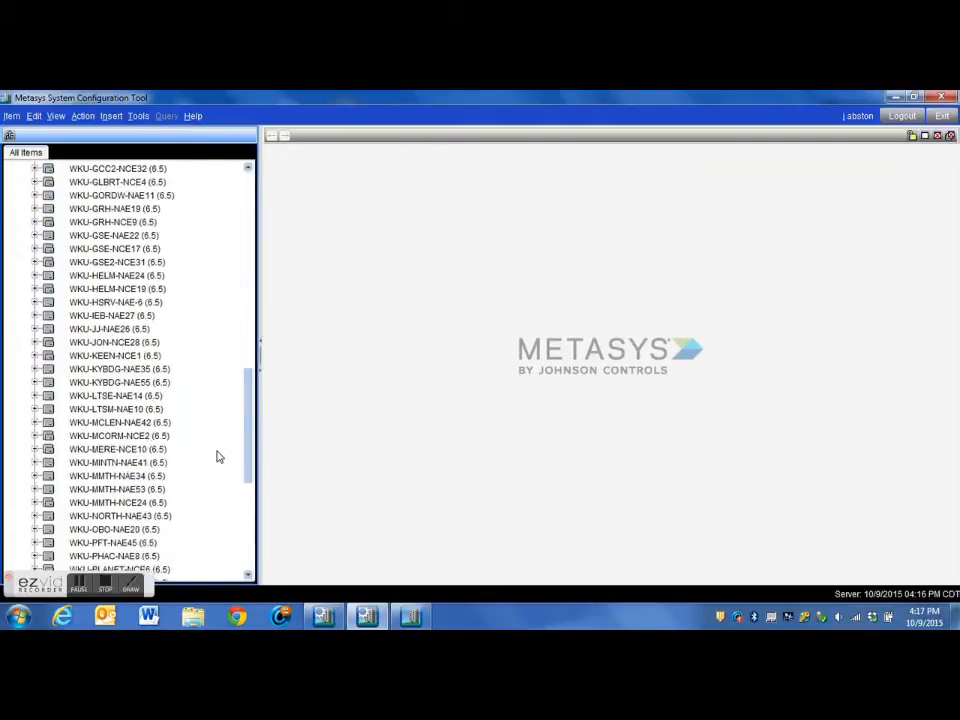
scroll(219, 456, down, 1)
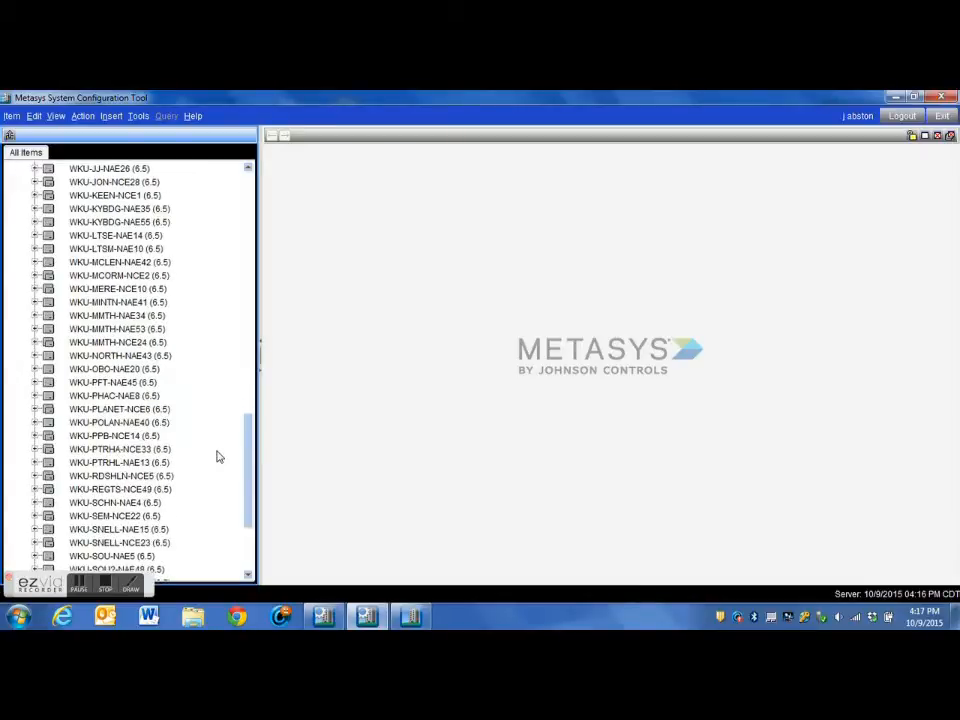
scroll(219, 456, down, 1)
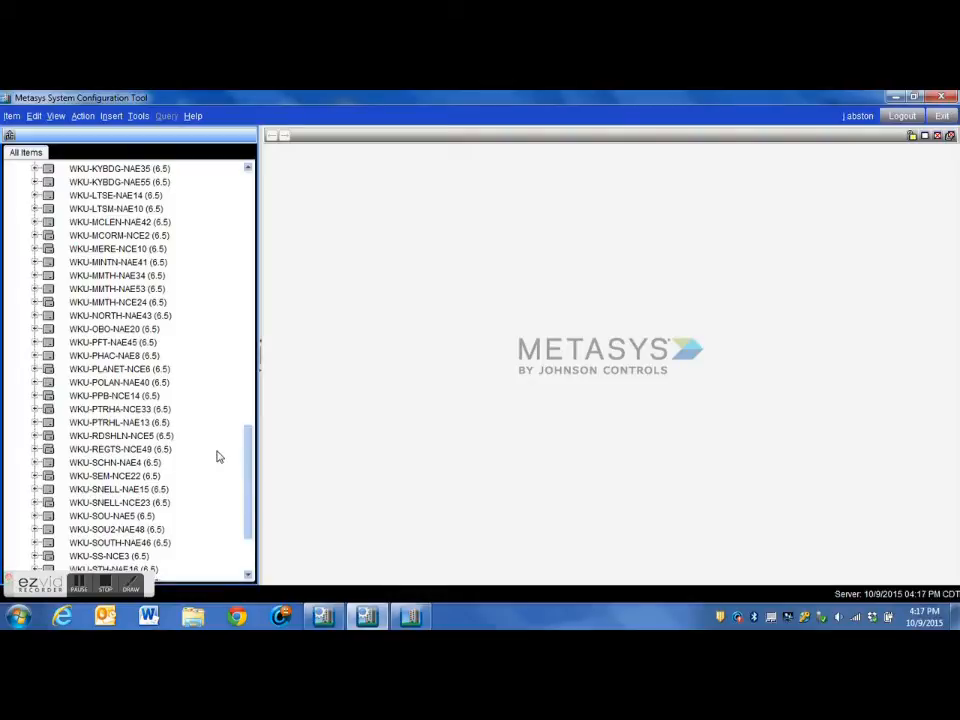
click(367, 616)
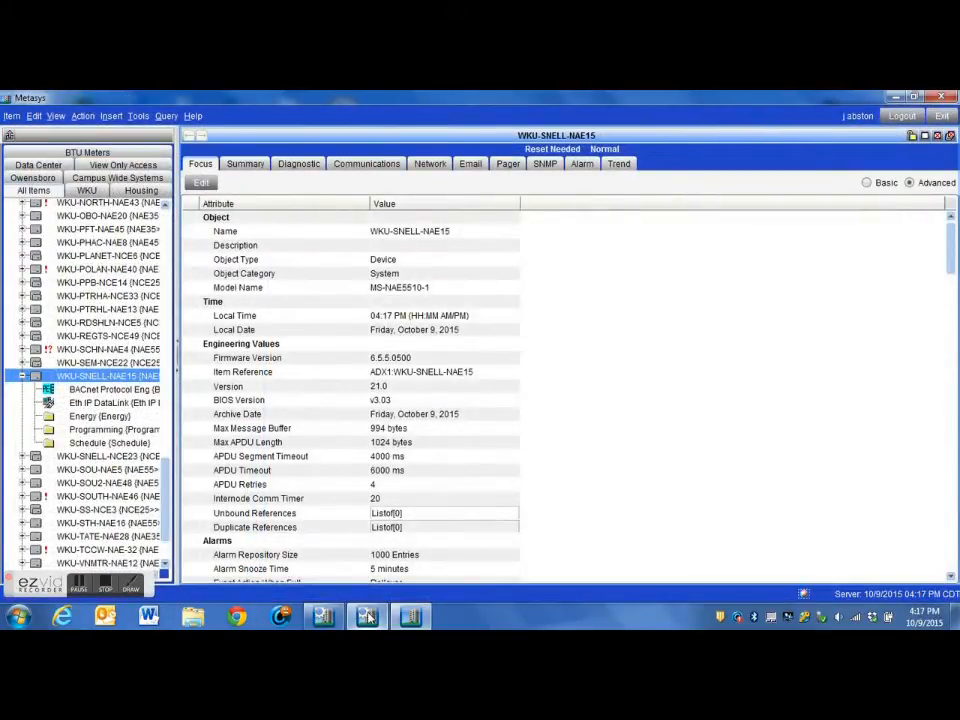
click(367, 616)
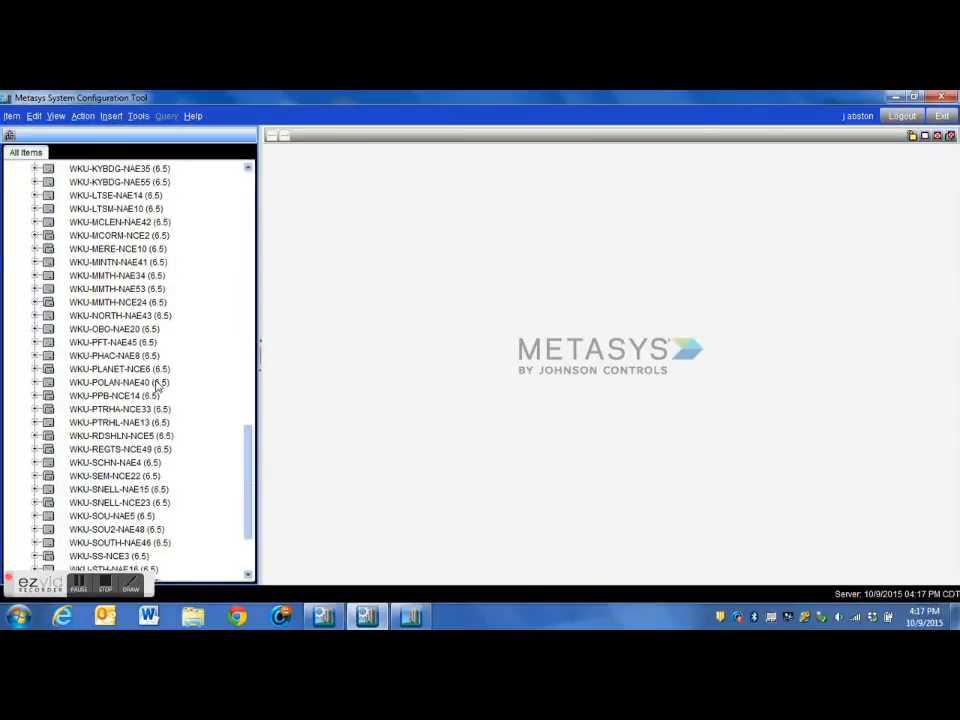
click(153, 490)
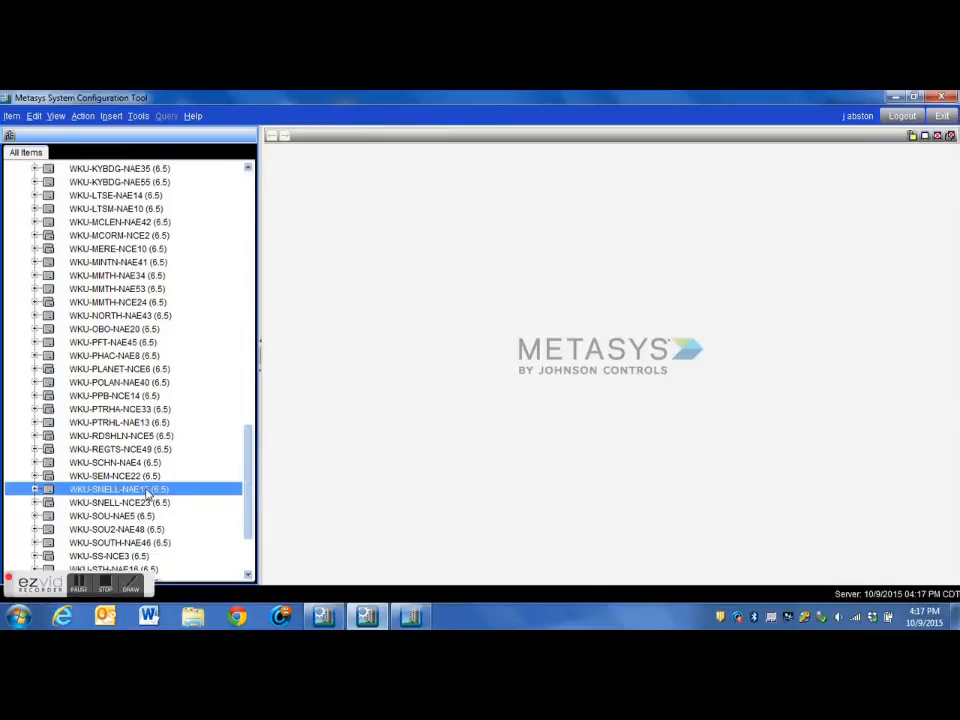
double_click(148, 490)
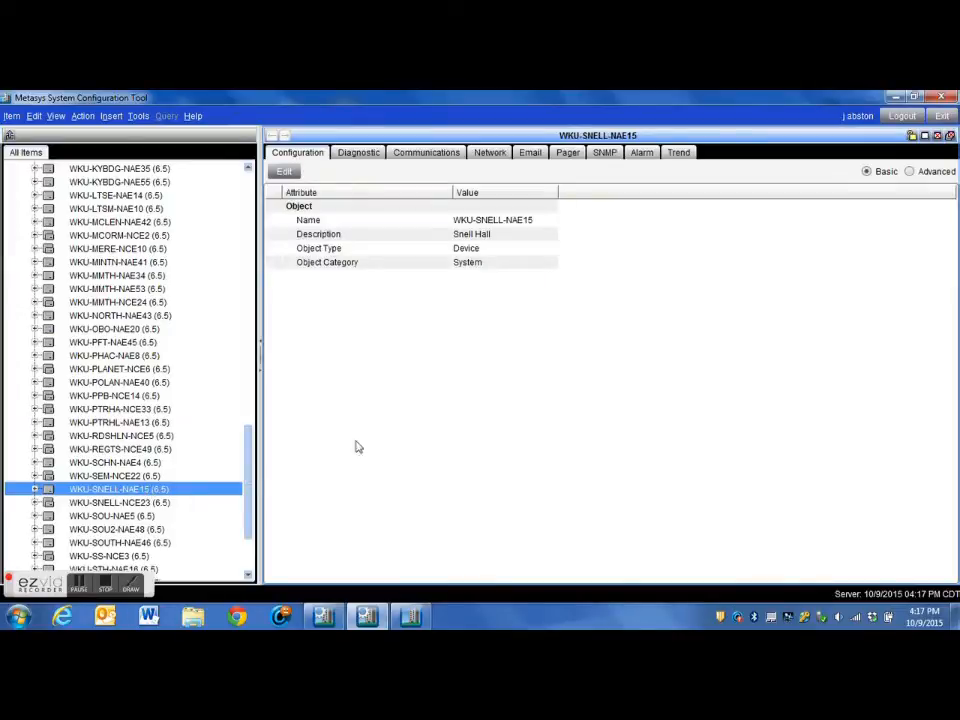
- Compare the network settings of WKU-SNELL-NAE15 in the archive with those in the live Metasys site
click(488, 156)
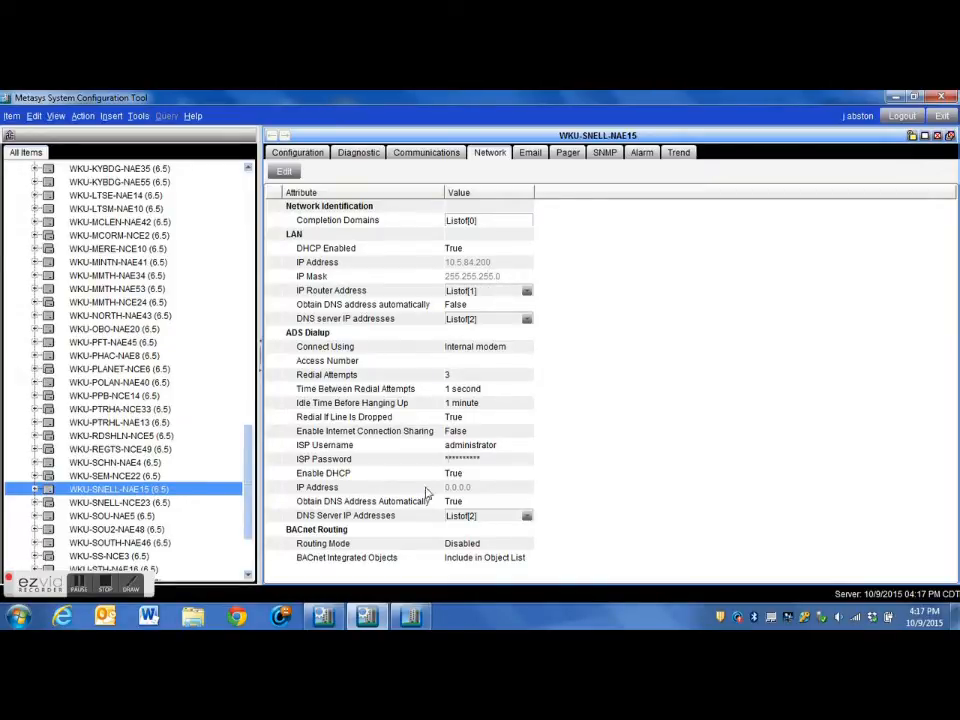
click(411, 616)
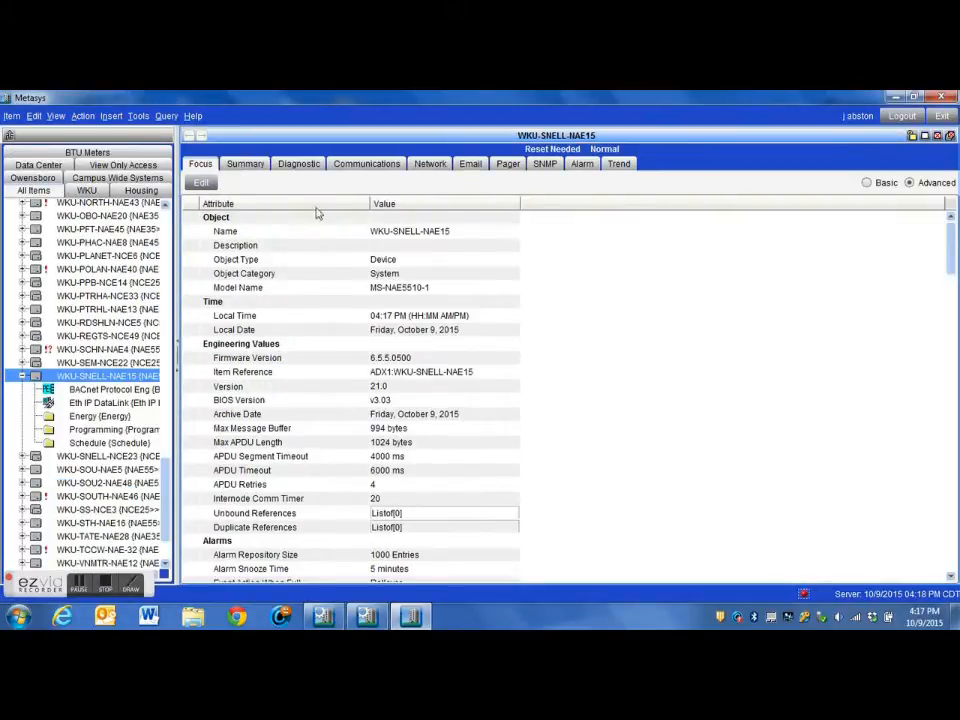
click(433, 168)
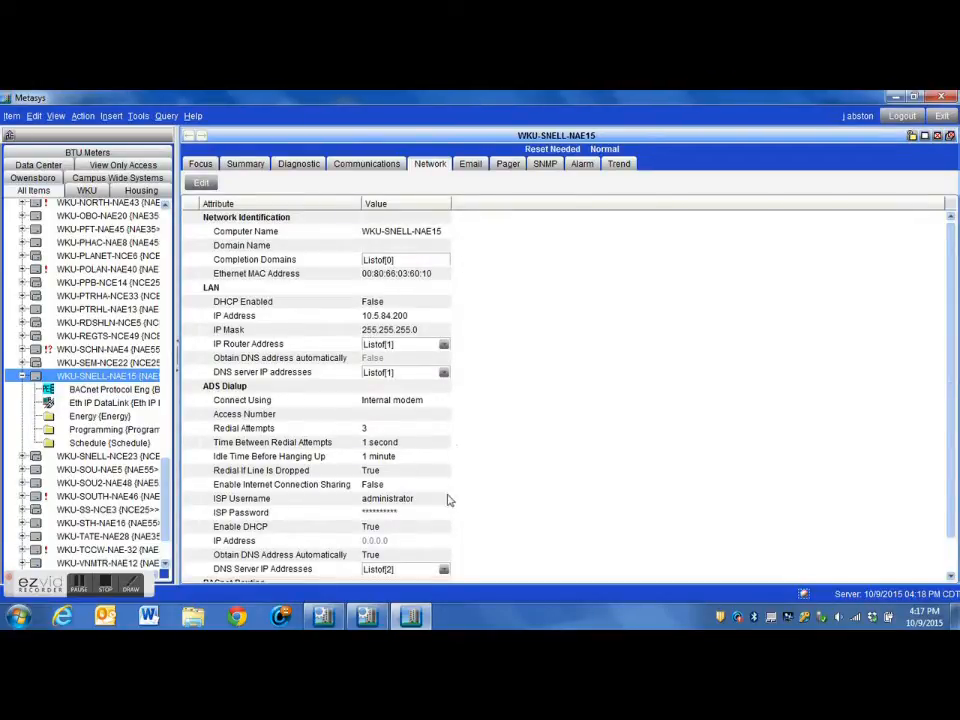
click(370, 618)
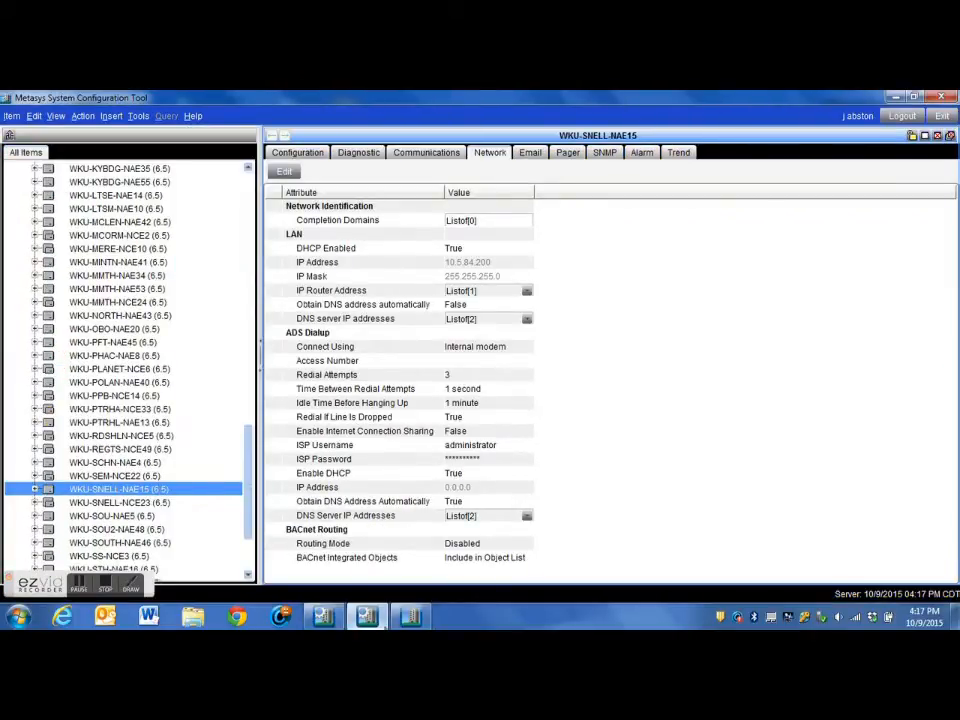
click(410, 617)
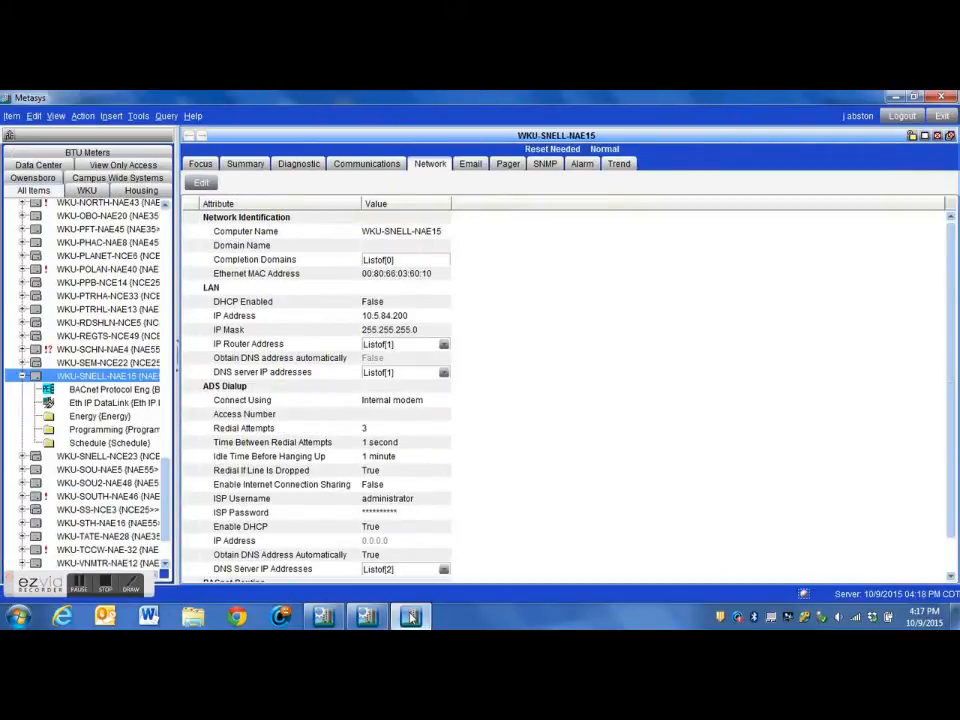
- In the System Configuration Tool, set up a Manage Archive download to WKU-SNELL-NAE15, supervisory device only, with Download now
click(378, 622)
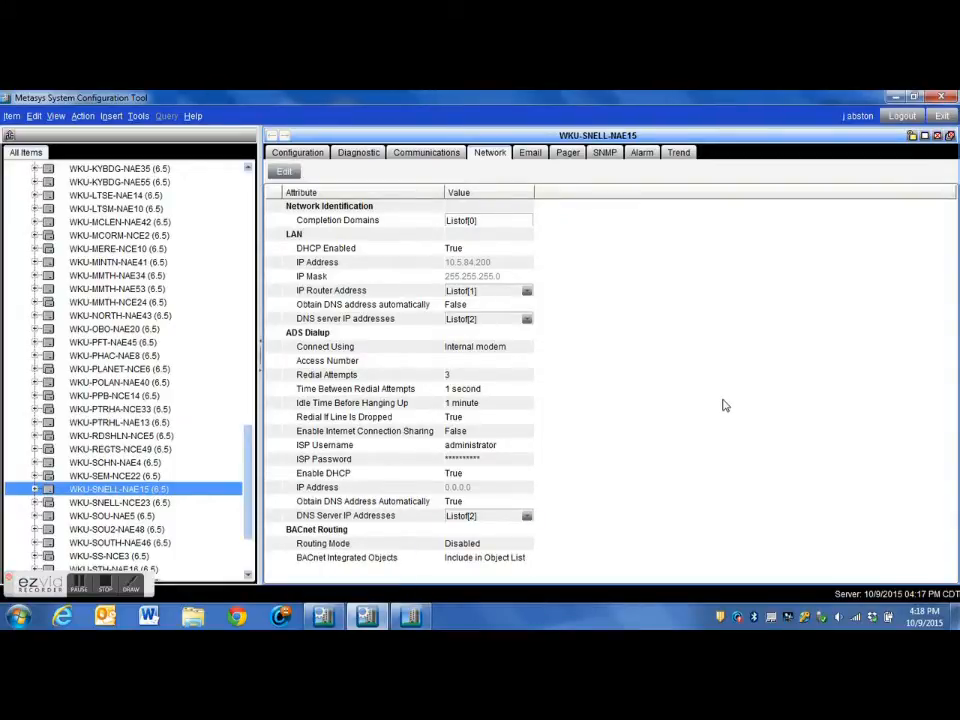
click(136, 116)
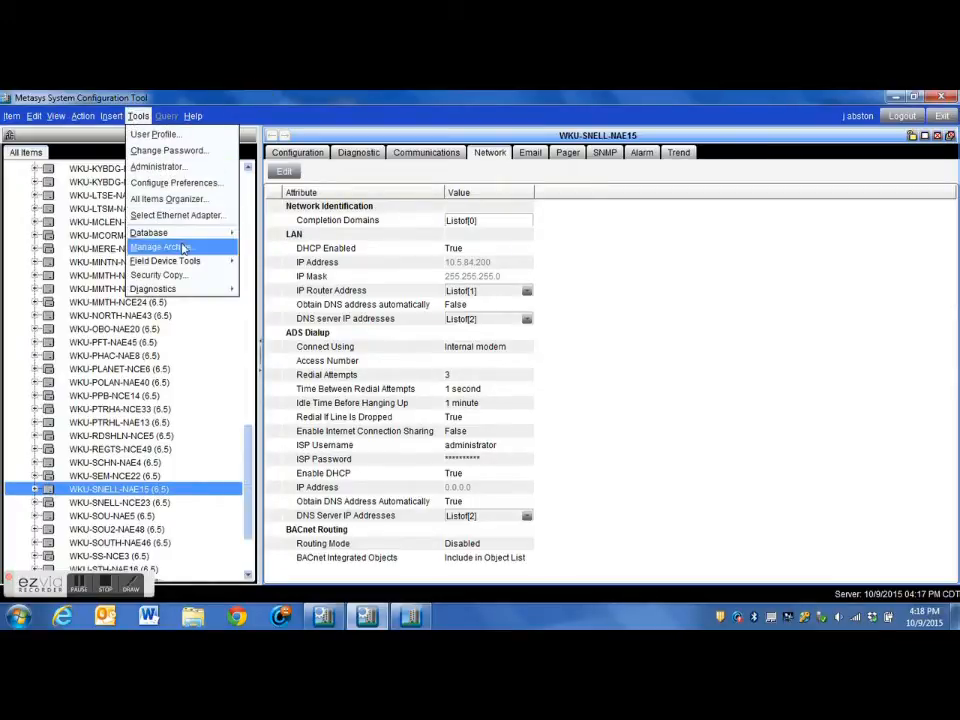
click(183, 250)
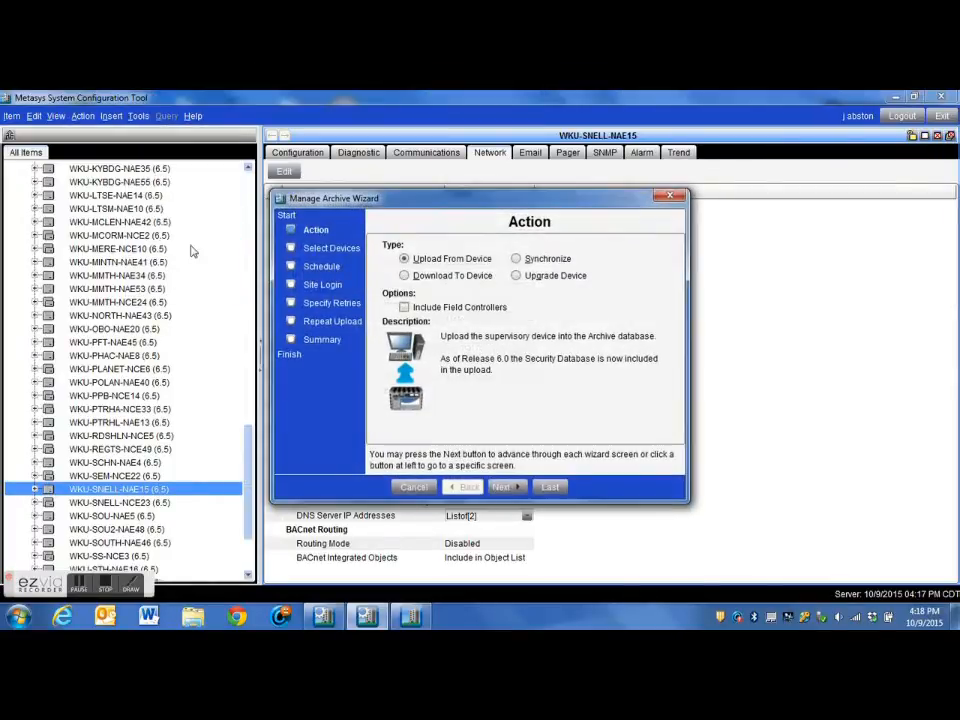
click(404, 276)
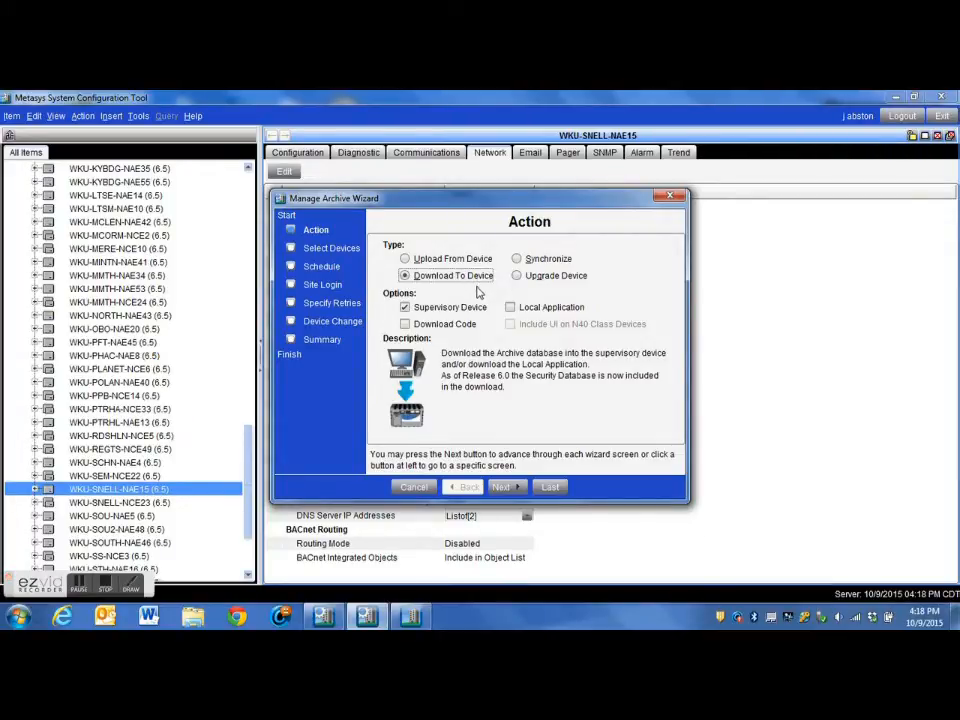
click(506, 487)
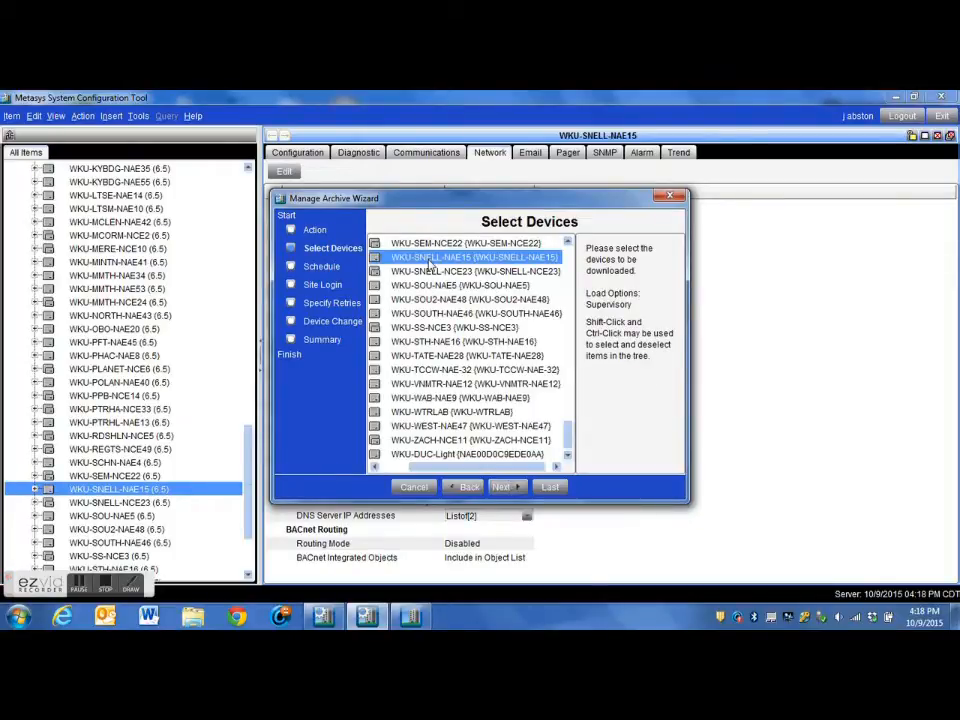
click(509, 487)
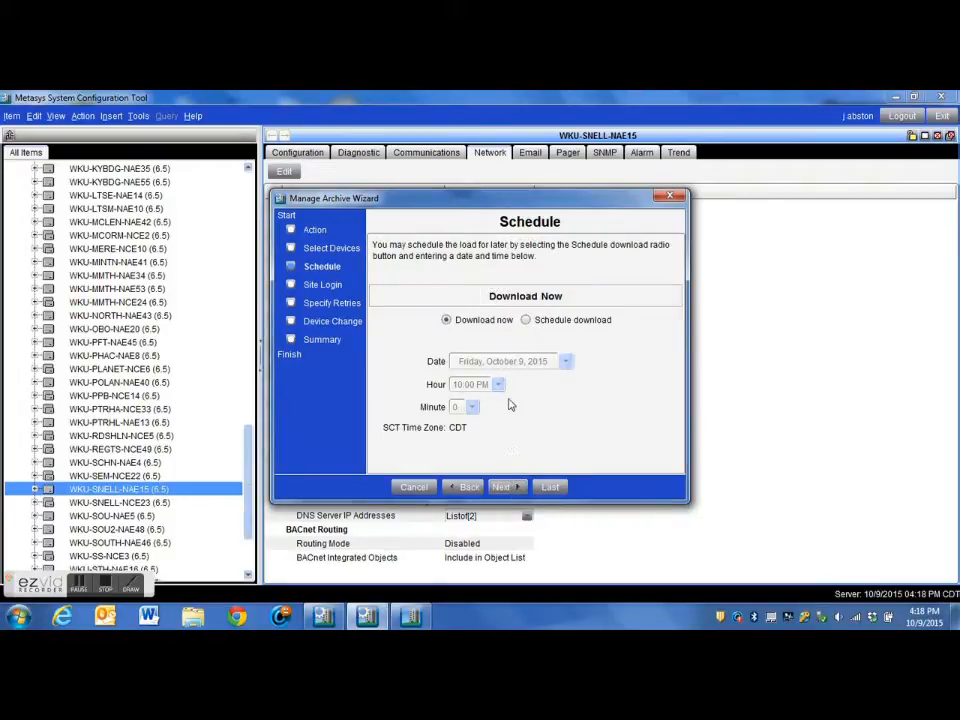
click(503, 486)
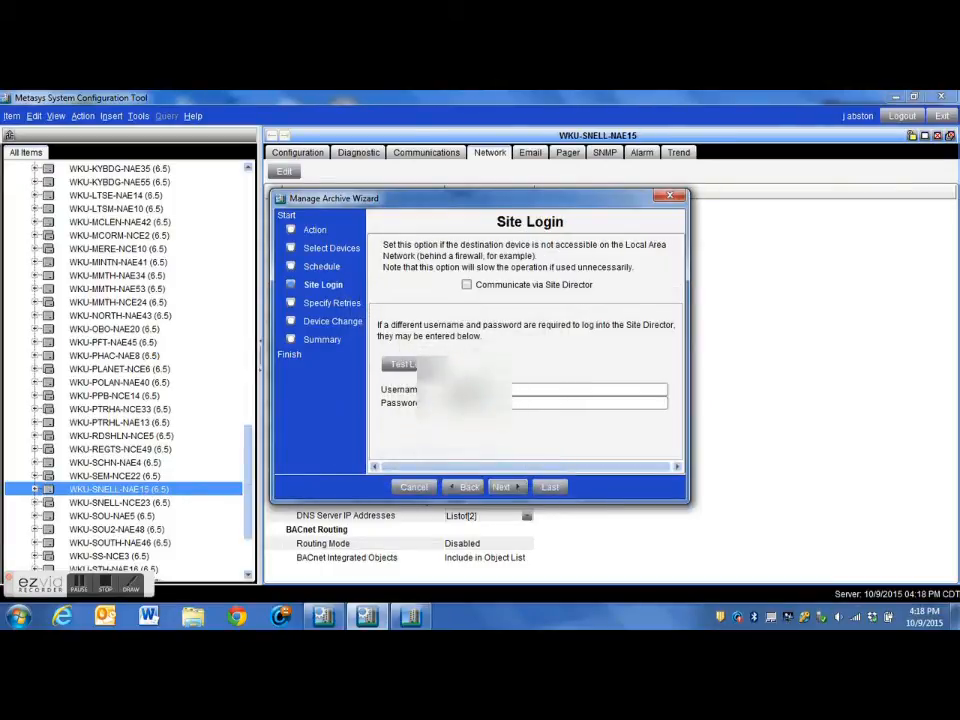
- Enable communication via the Site Director, keep 0 retries and no device change, and start the download
click(466, 284)
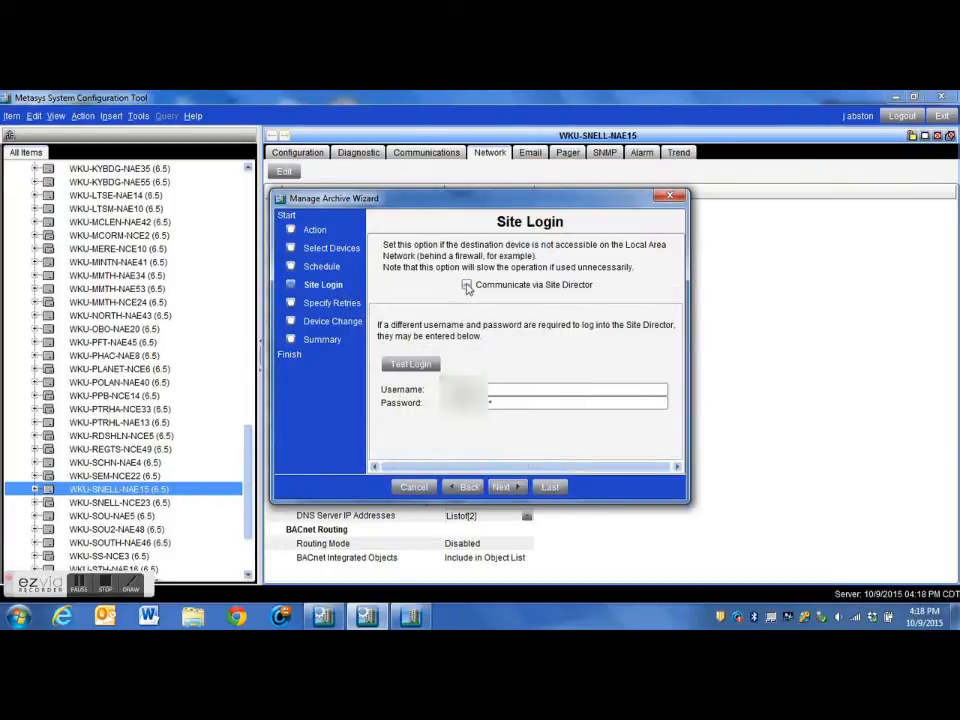
click(505, 487)
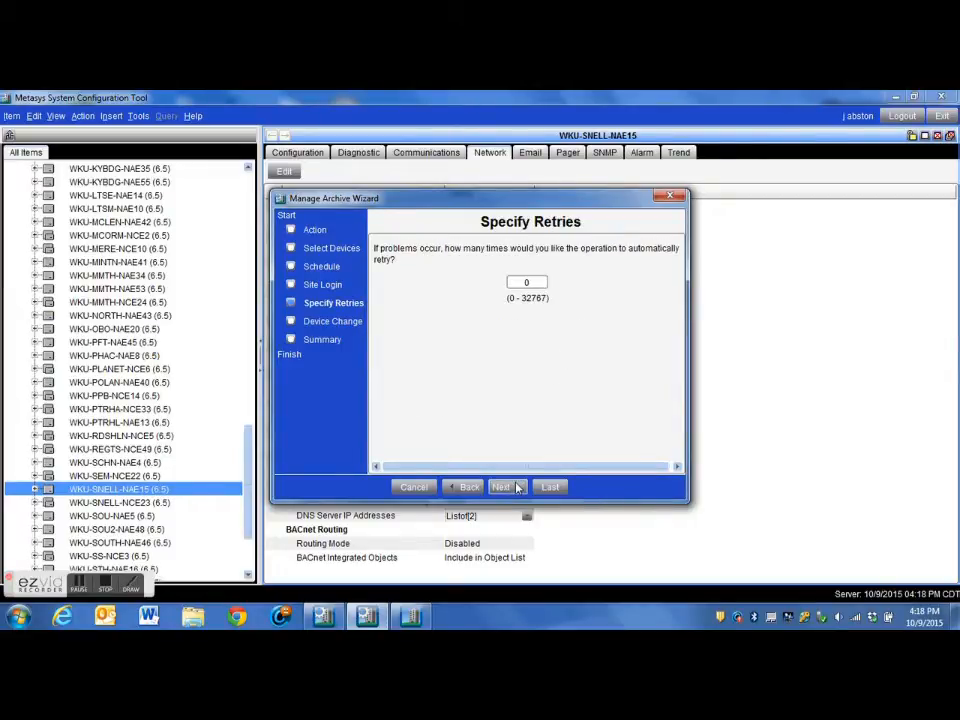
click(515, 487)
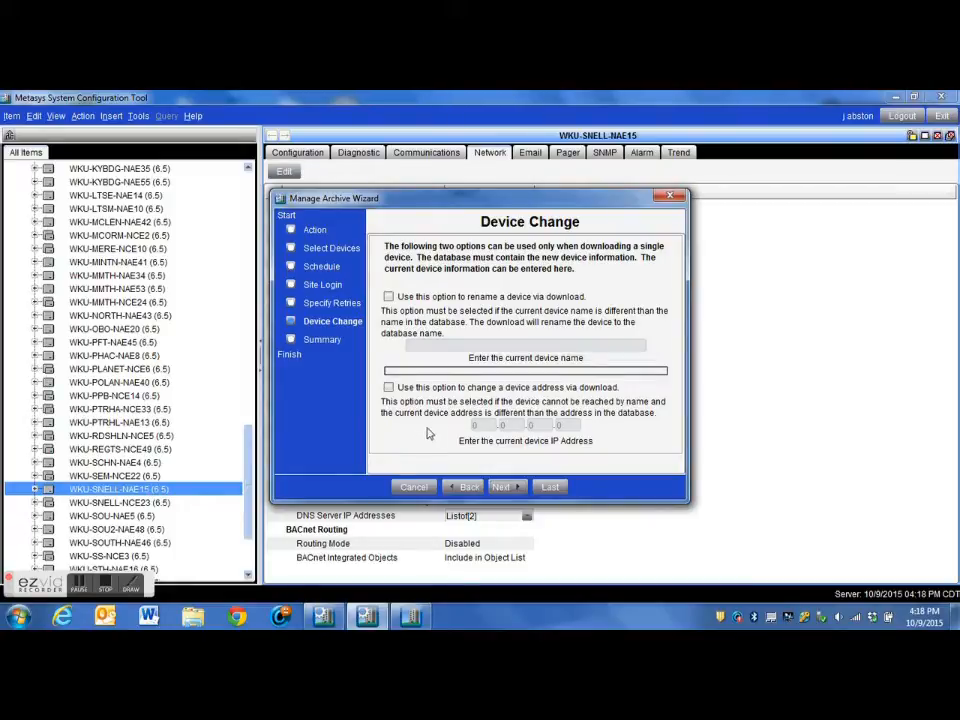
click(503, 487)
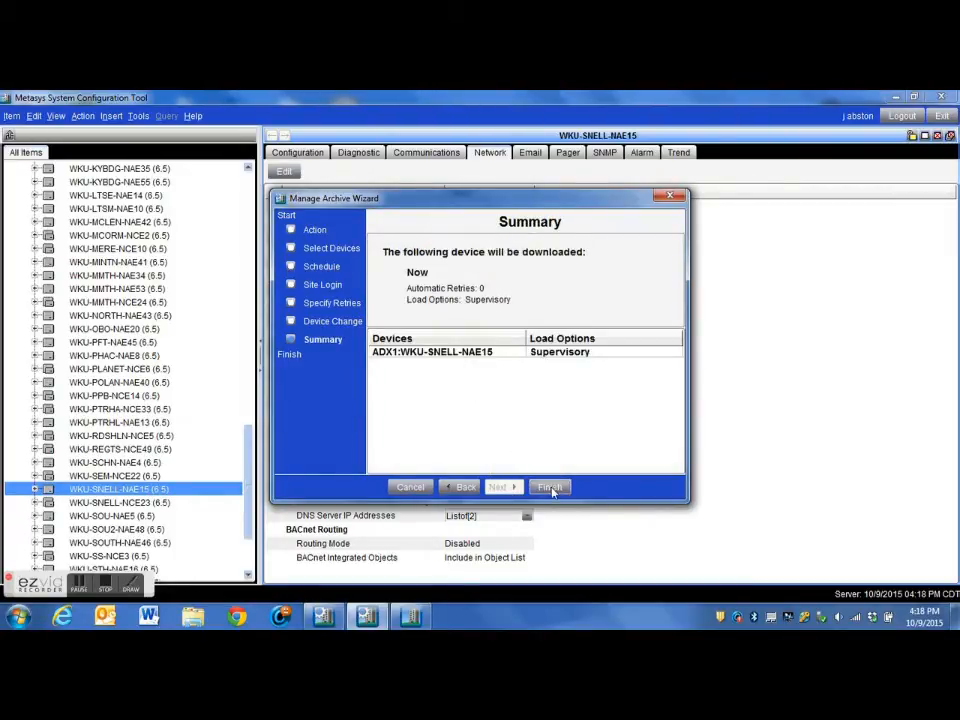
click(550, 487)
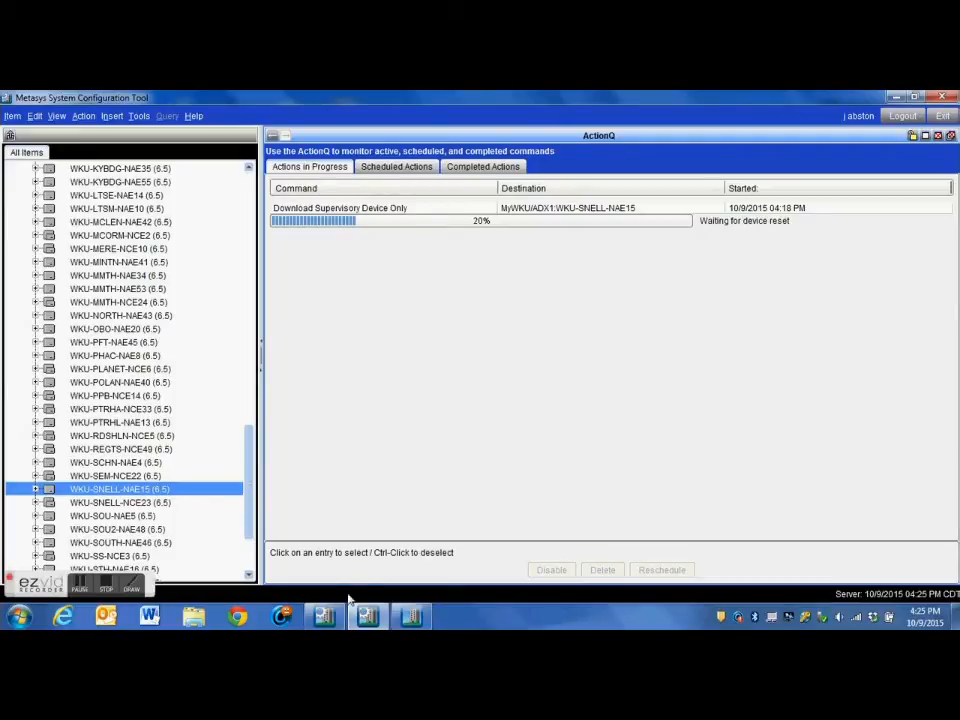
- Switch to the live Metasys site and expand WKU-SNELL-NAE15 and its Schedule folder to check their contents
click(414, 620)
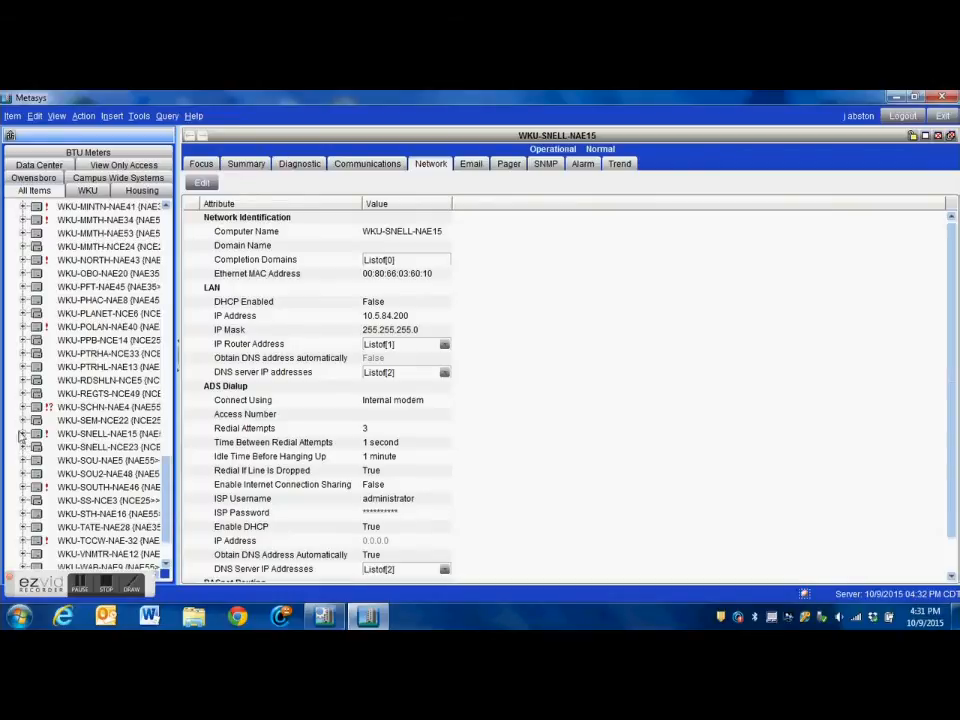
click(23, 433)
scroll(22, 435, down, 2)
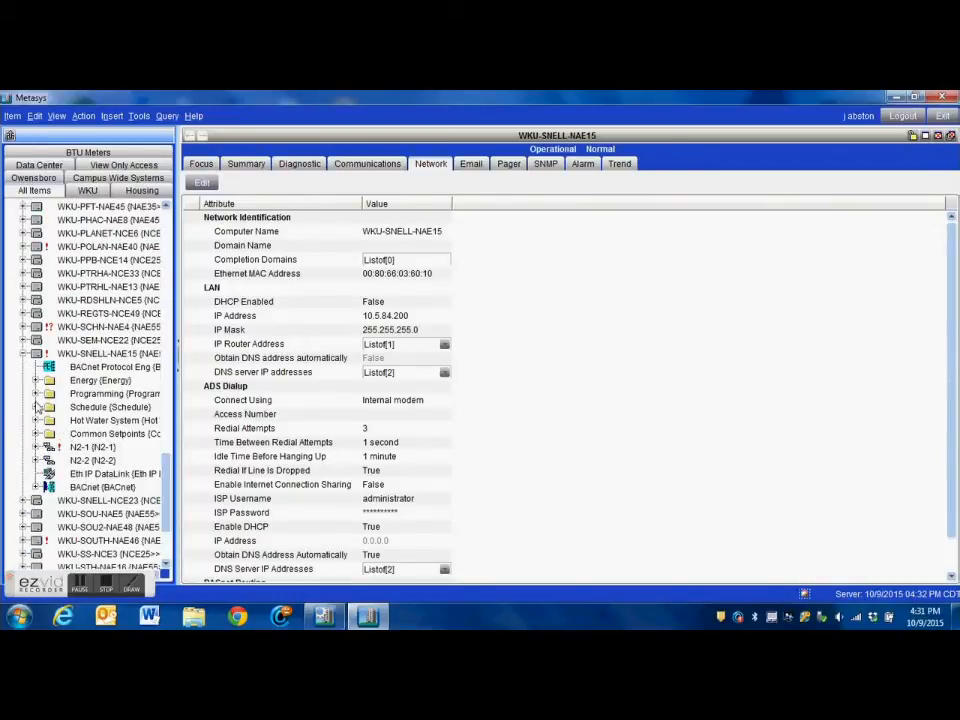
double_click(96, 407)
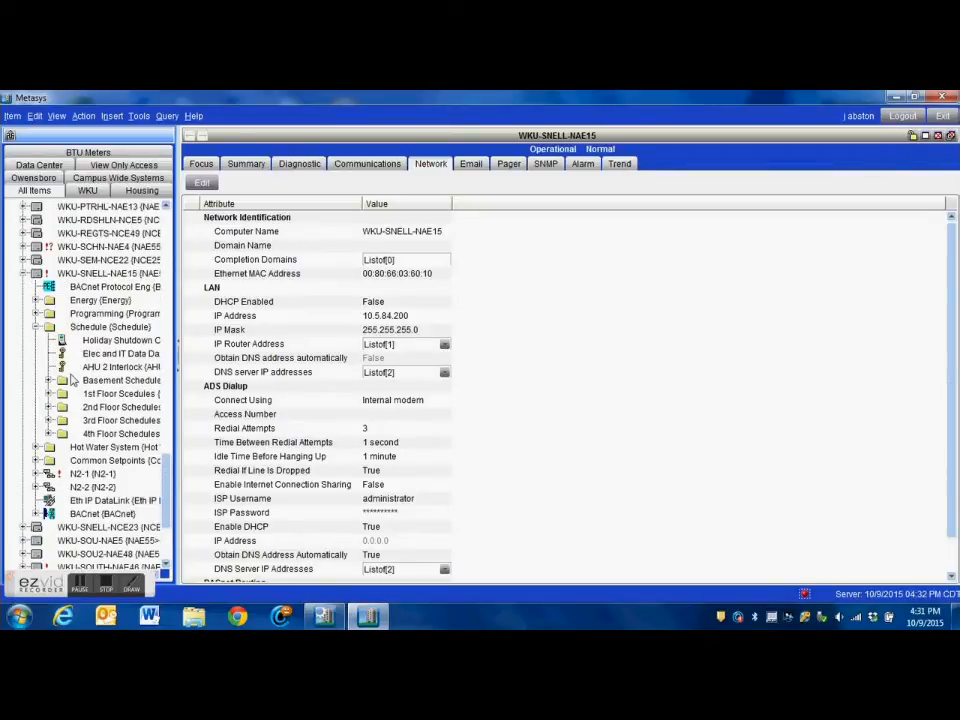
- Check the field controllers on the N2-1 and N2-2 trunks of WKU-SNELL-NAE15, collapsing N2-1 after viewing it
click(35, 472)
scroll(105, 465, down, 3)
scroll(104, 463, up, 9)
scroll(101, 459, down, 3)
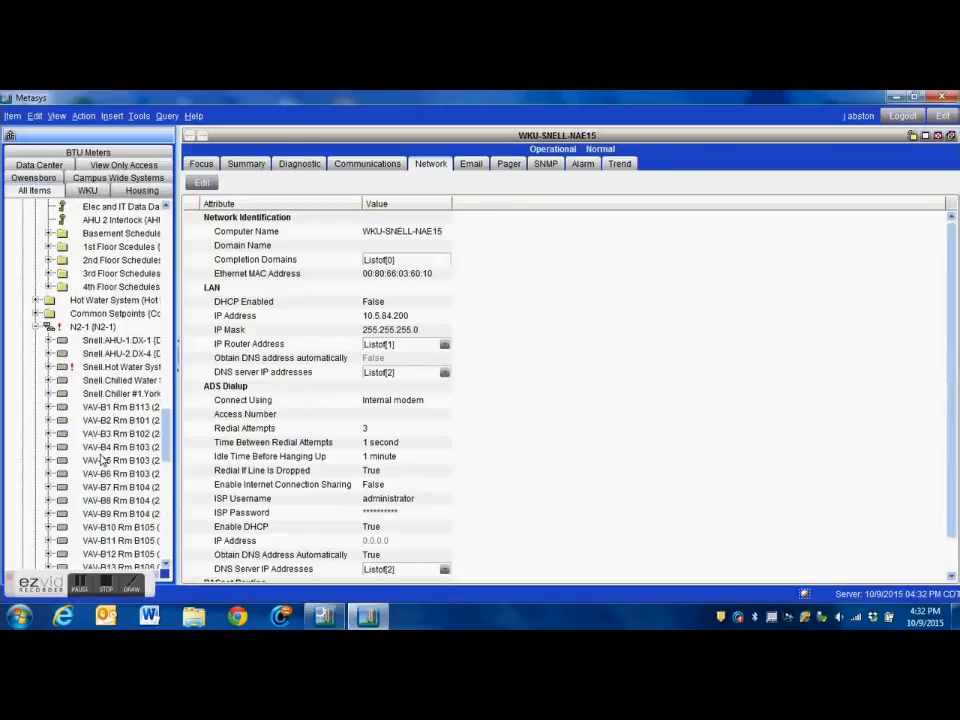
click(37, 327)
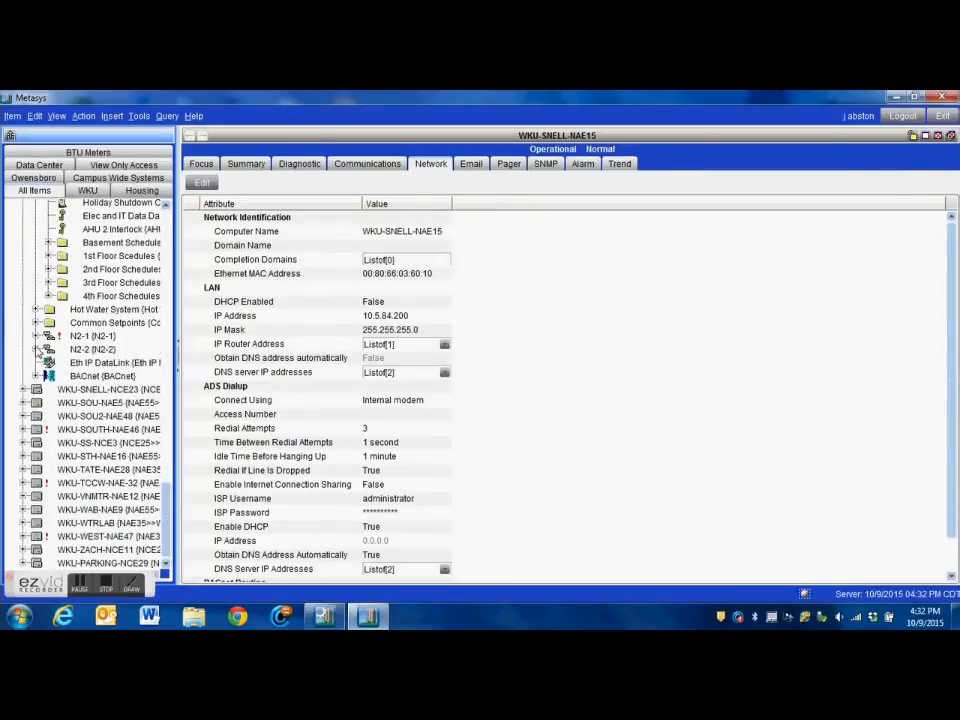
click(37, 350)
scroll(48, 430, down, 6)
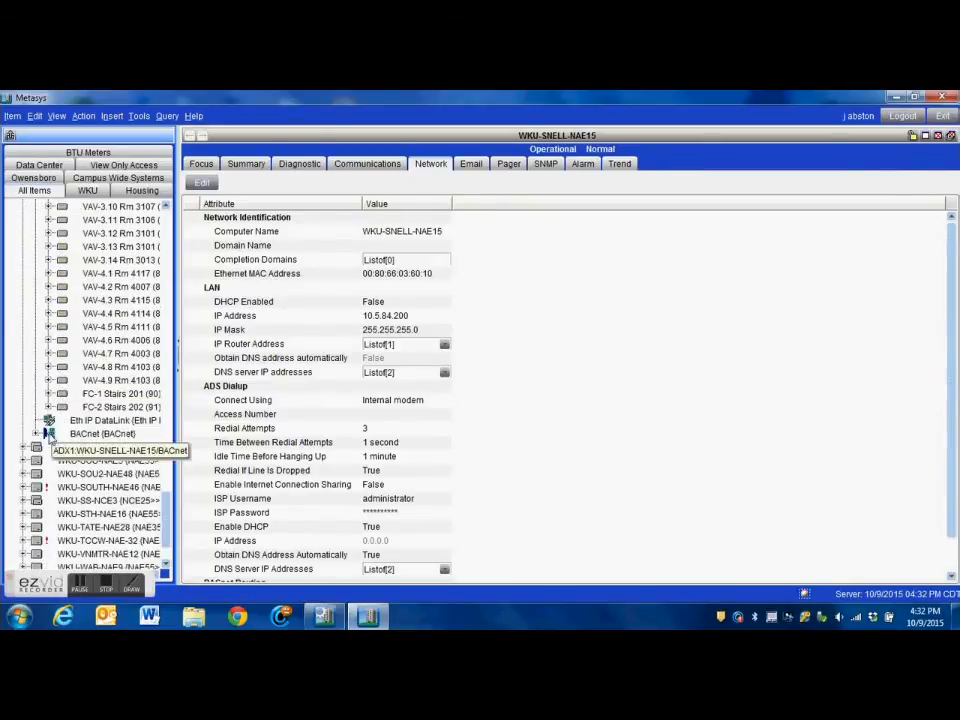
- Expand the BACnet integration of WKU-SNELL-NAE15, examine the status of its room devices, and collapse it again
click(37, 433)
scroll(77, 433, down, 3)
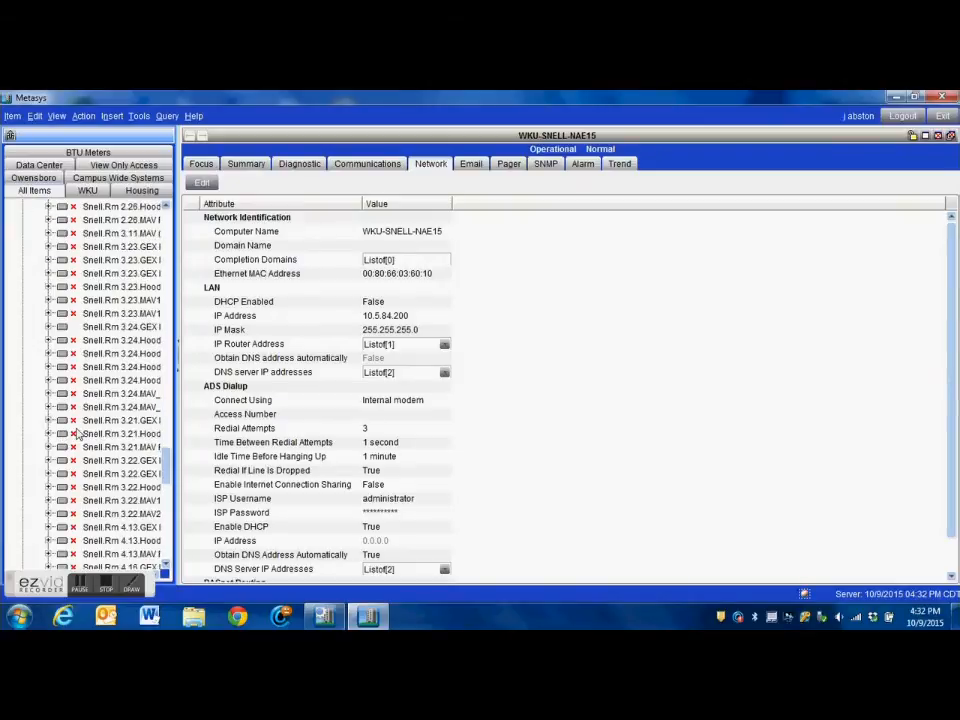
scroll(78, 433, down, 10)
scroll(80, 433, up, 10)
scroll(80, 433, up, 9)
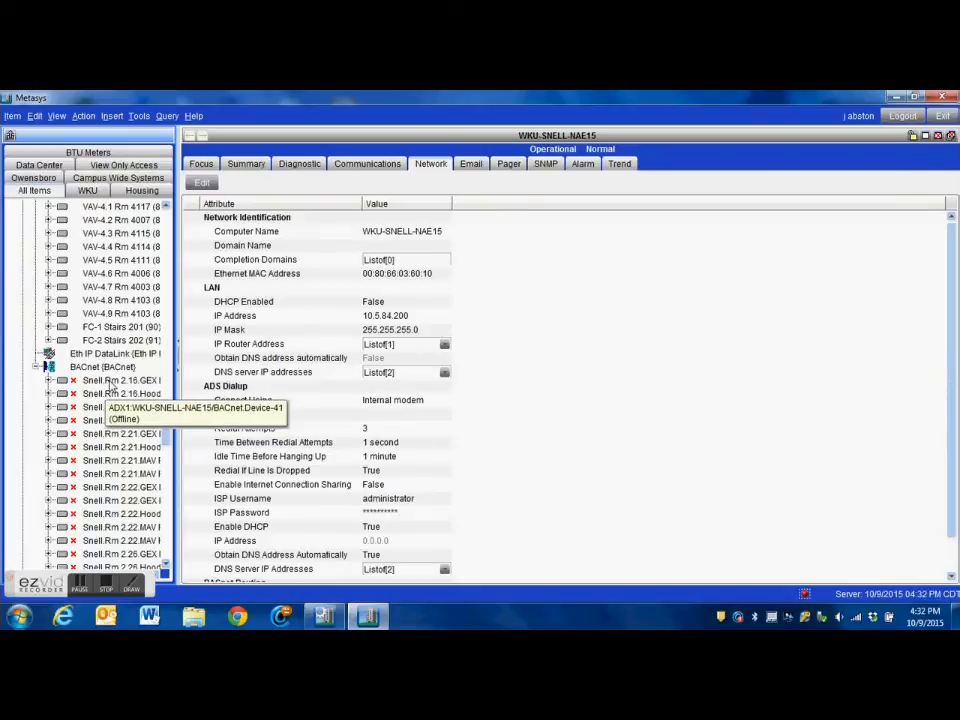
scroll(105, 415, down, 5)
scroll(106, 420, down, 6)
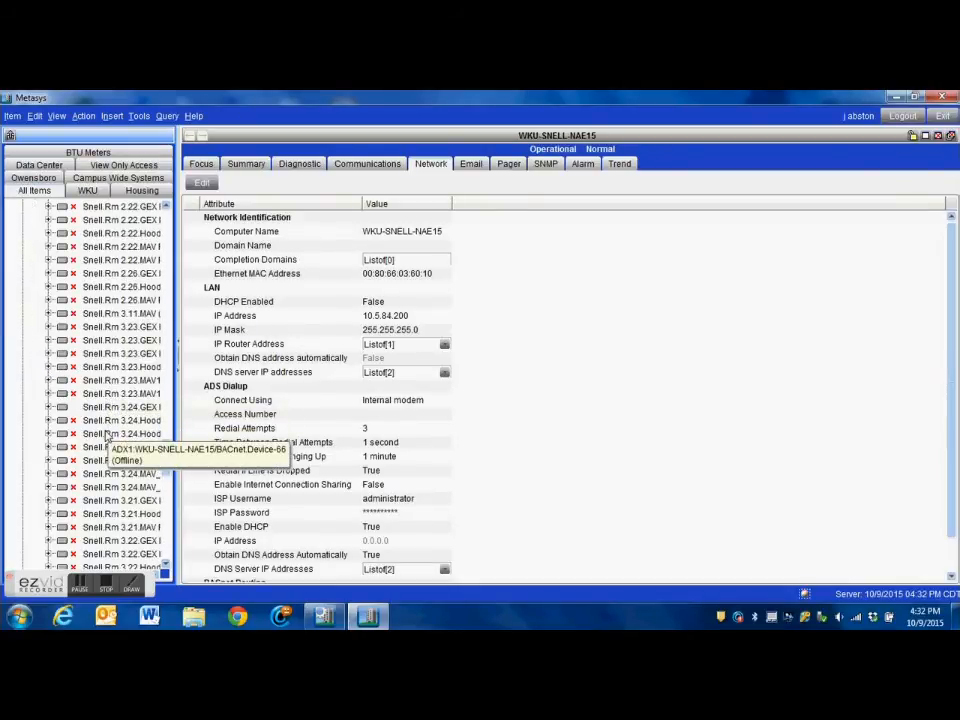
scroll(106, 437, up, 10)
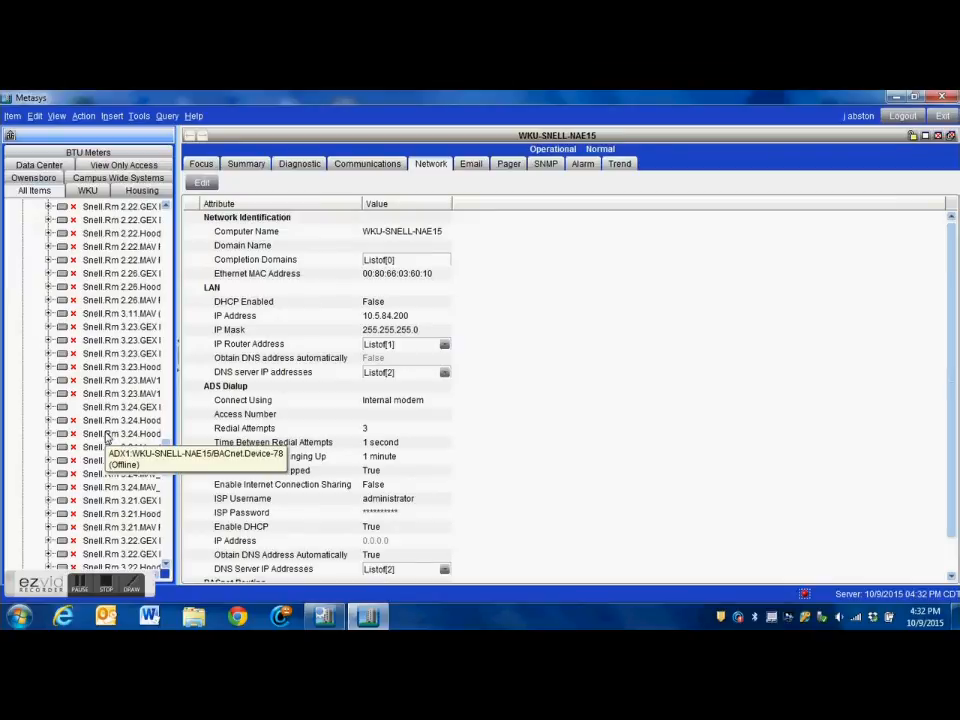
click(36, 327)
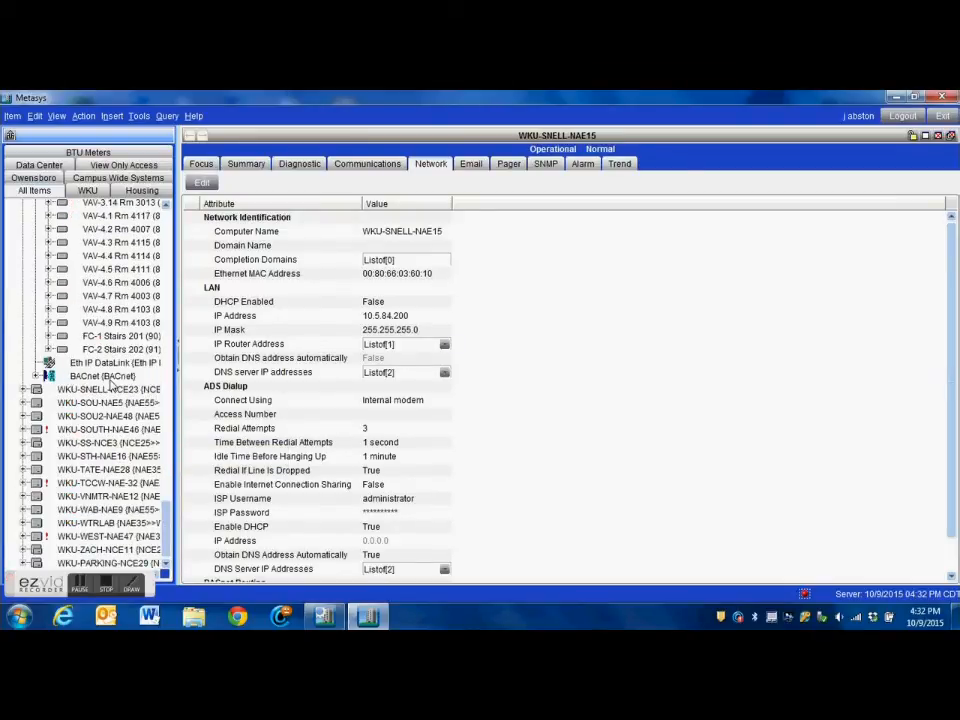
- Open the WKU-SNELL-NAE15 Focus view and collapse the device's Schedule folder and N2-2 trunk
scroll(105, 365, up, 4)
scroll(111, 365, up, 12)
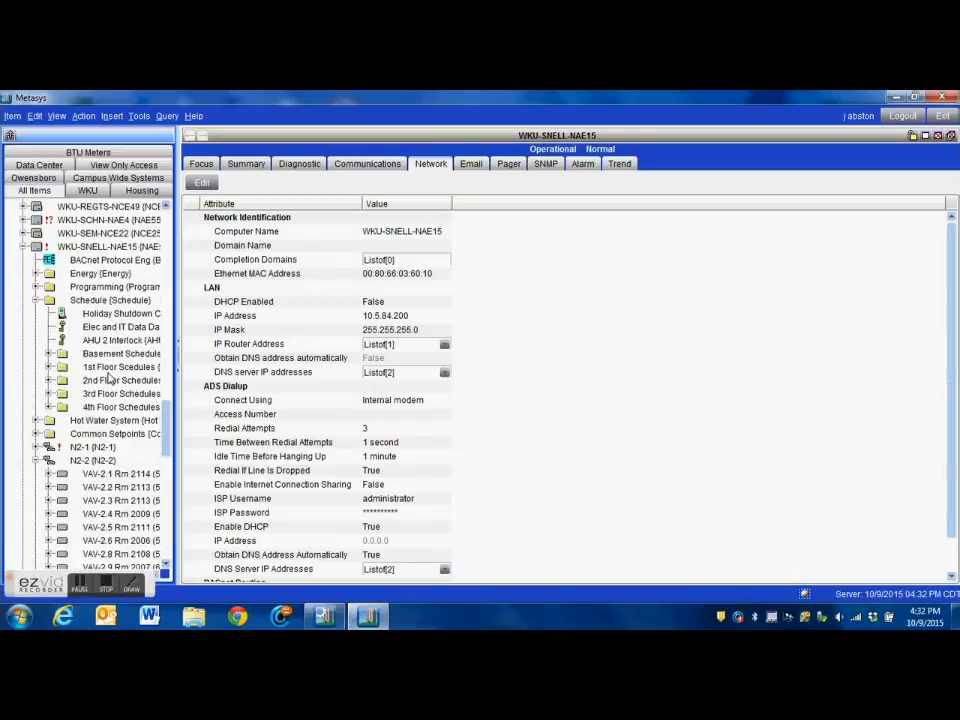
click(92, 248)
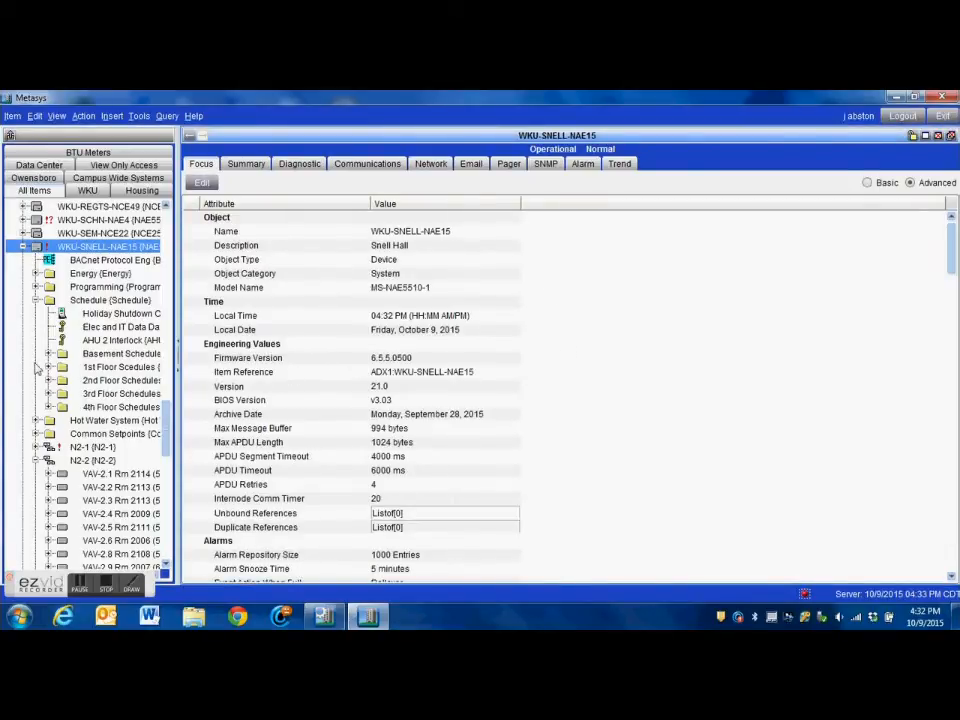
click(34, 300)
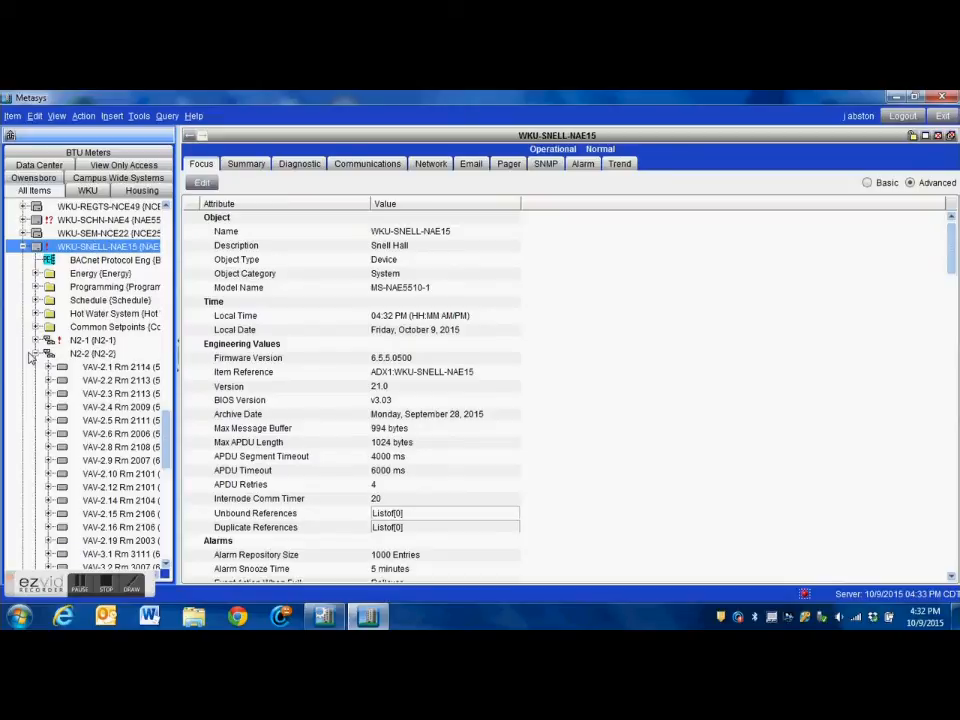
click(34, 352)
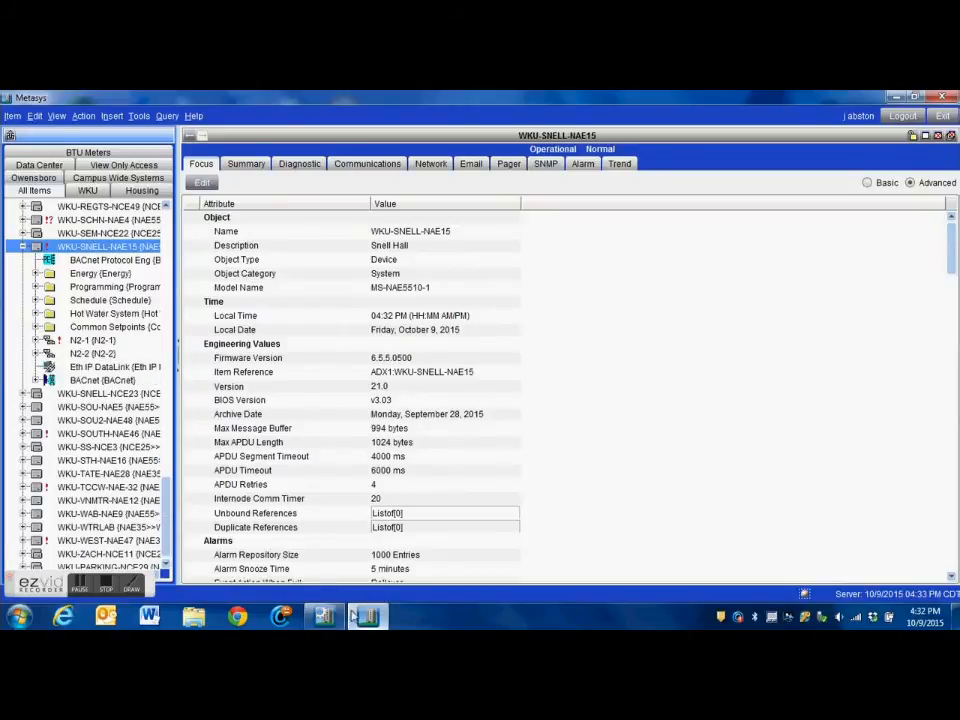
- Switch to the System Configuration Tool, check its completed actions, and expand the WKU site to browse the archive's devices
mouse_move(366, 618)
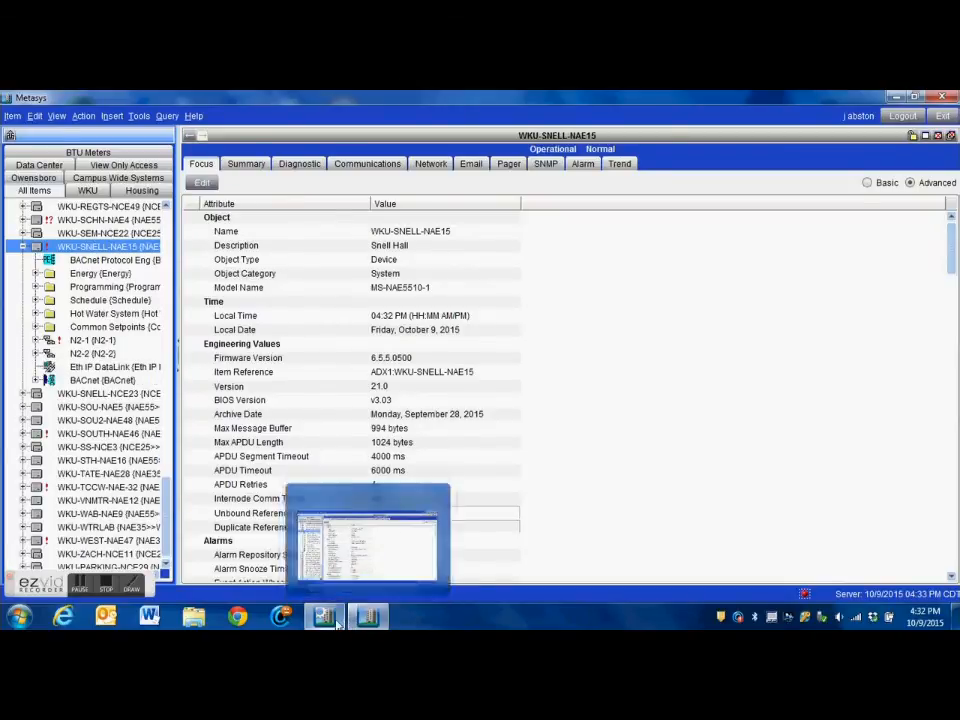
click(336, 620)
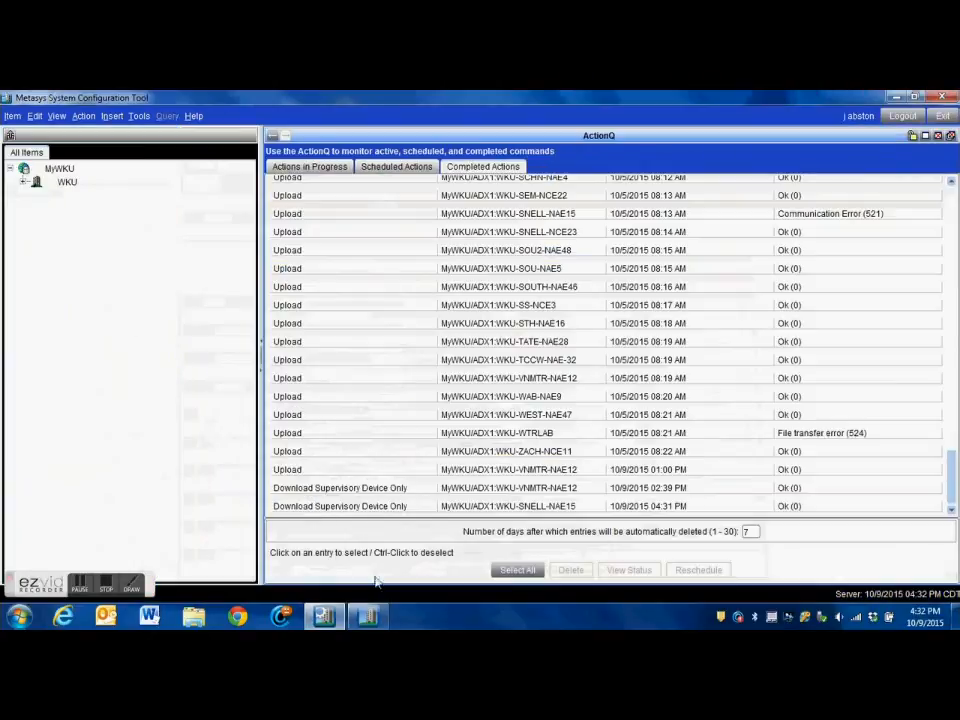
click(22, 183)
scroll(140, 300, down, 5)
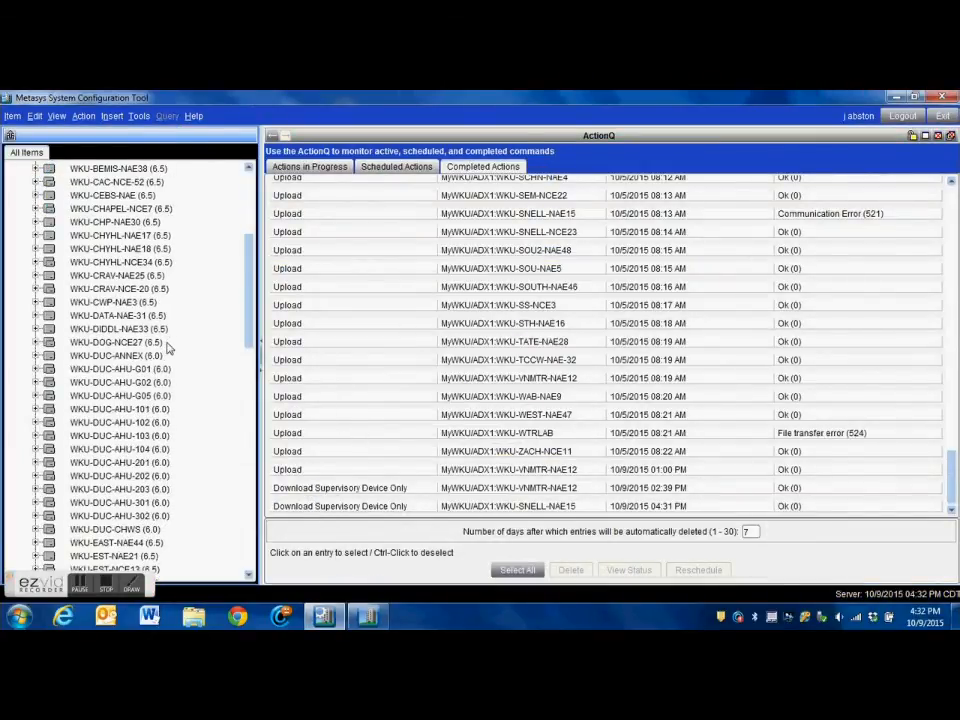
scroll(171, 347, down, 1)
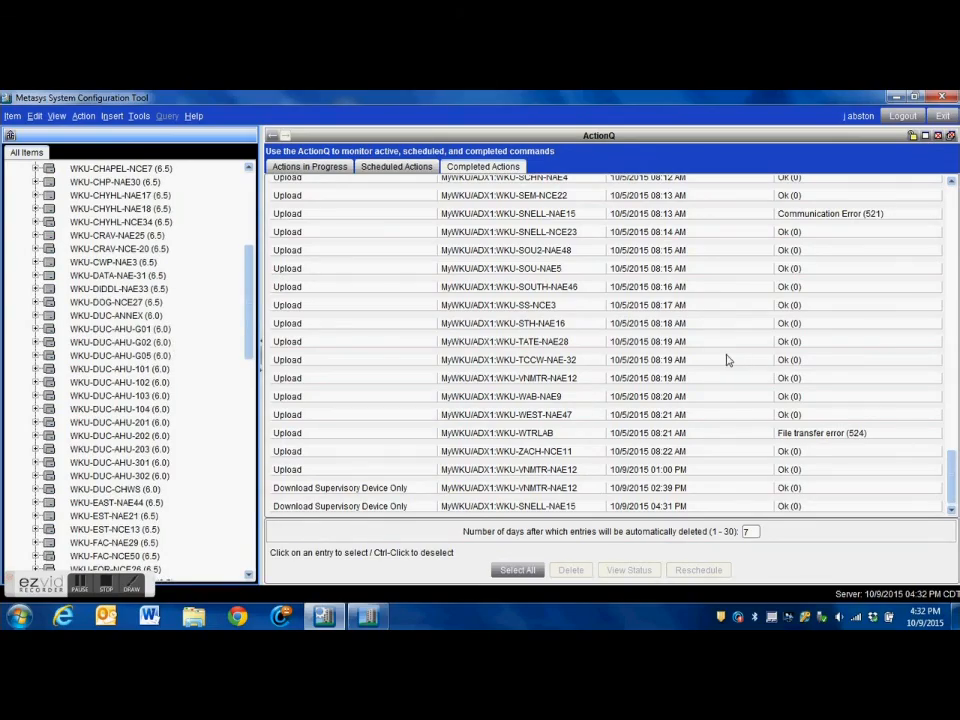